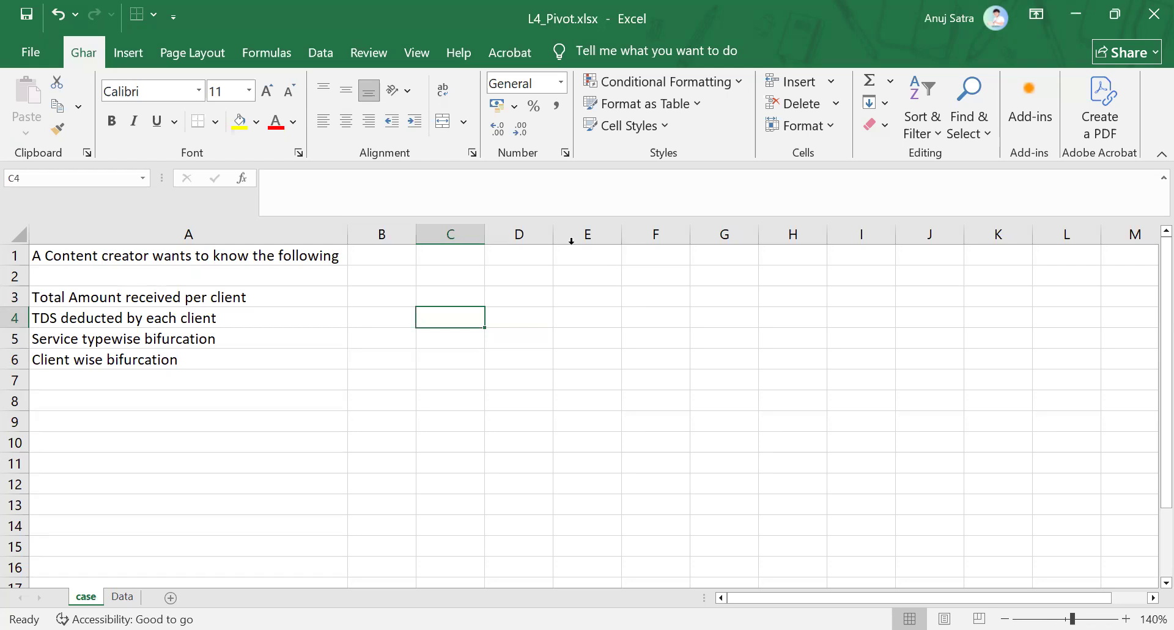
Step: Open the Data sheet and look over the client service records
left_click(122, 596)
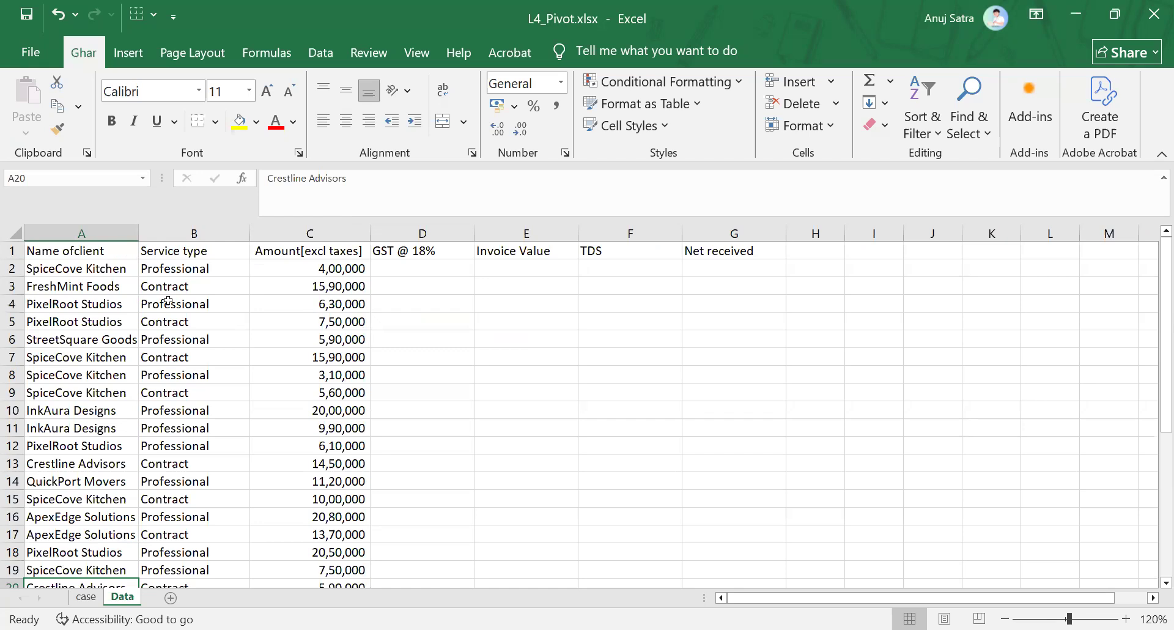
scroll(169, 301, "down", 4)
scroll(183, 303, "up", 4)
Step: Try to enter the GST formula =C2*18% in the first record's GST cell, D2
left_click(442, 268)
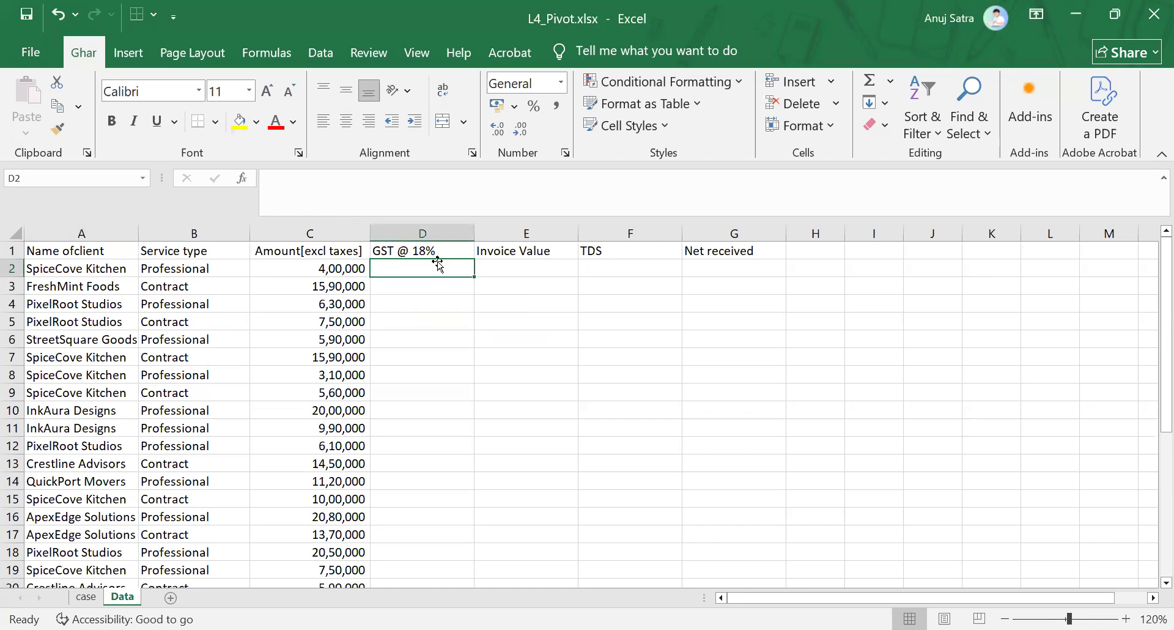
type("=")
key("Left")
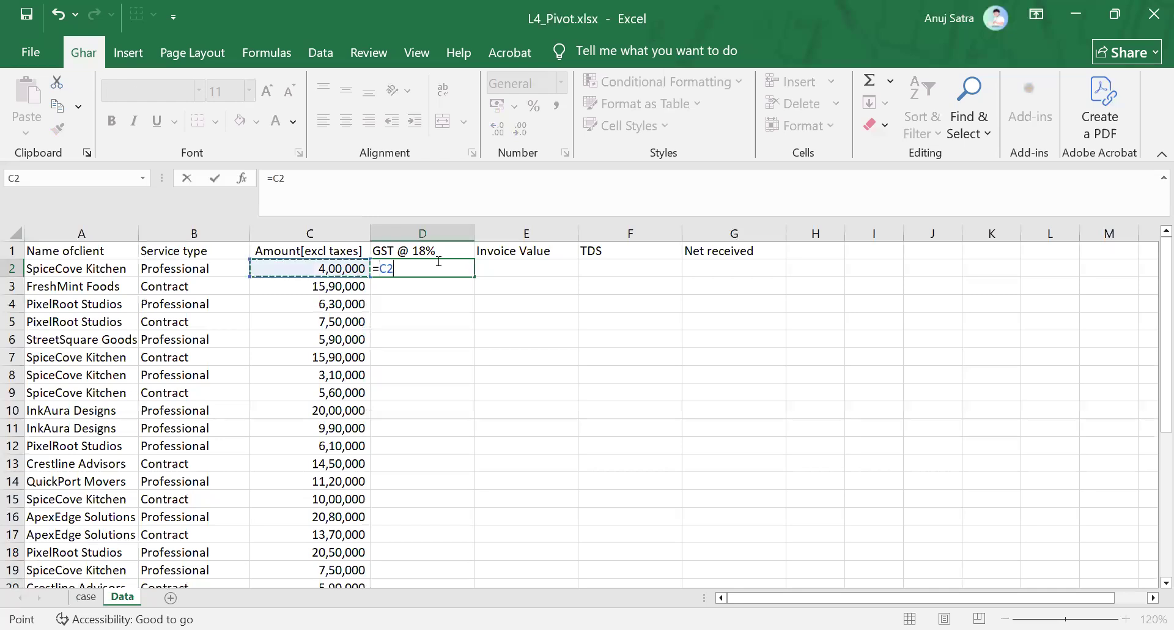
type("*18")
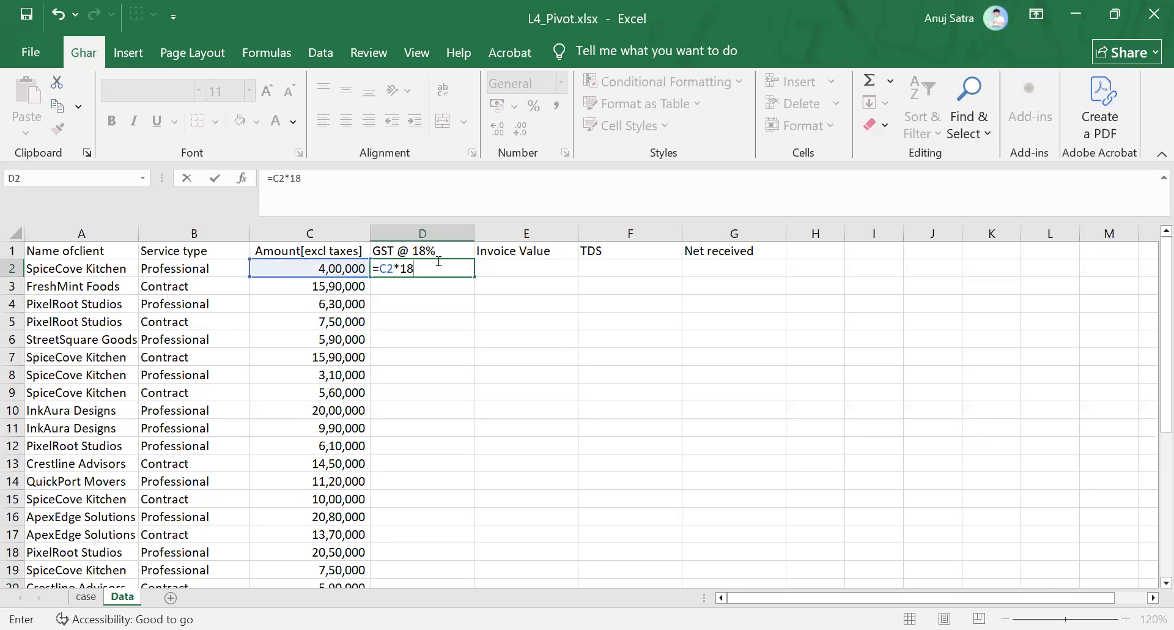
type("%")
key("Return")
key("Up")
key("Left")
key("ctrl+Down")
key("Right")
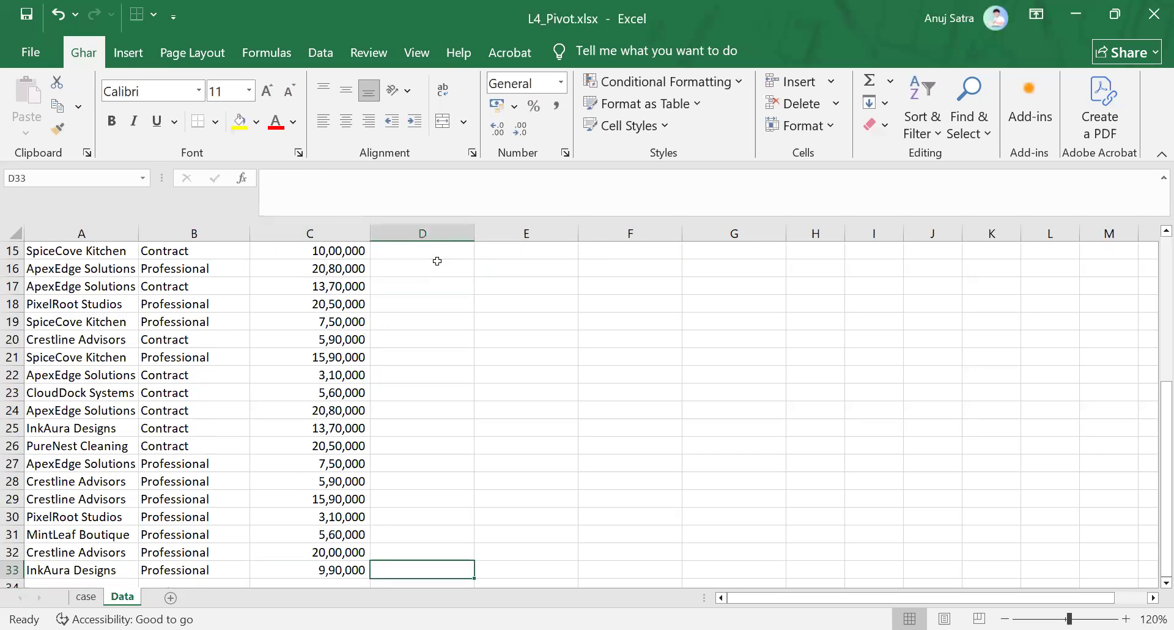
key("ctrl+shift+Up")
key("Up")
key("Up")
key("ctrl+Up")
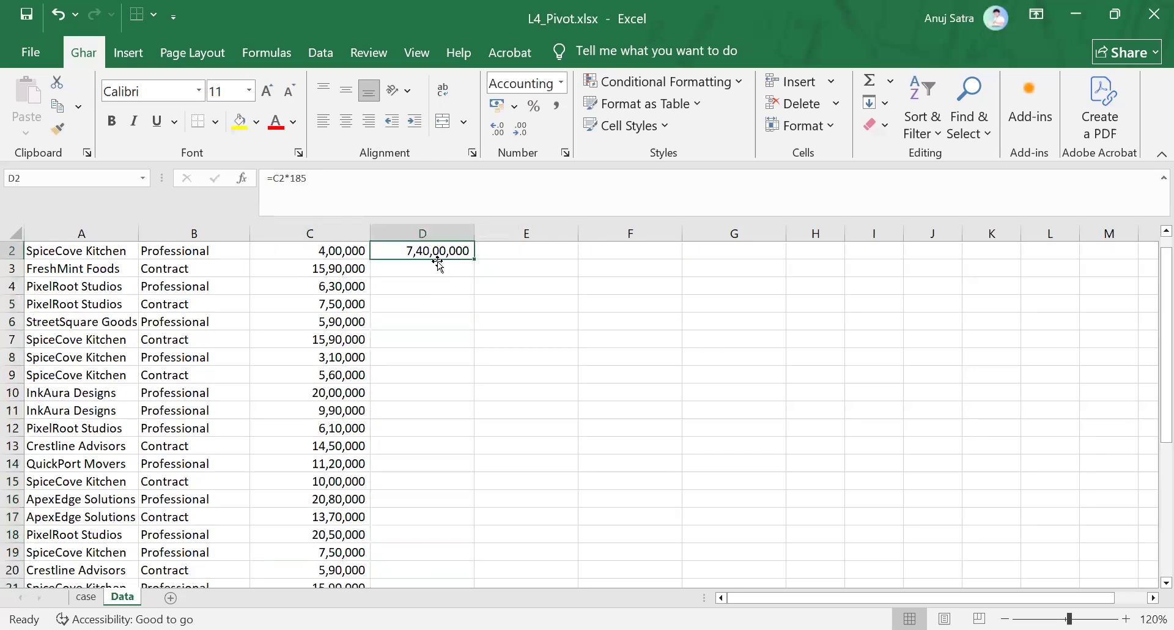
Step: Correct the GST formula in D2 to read =C2*18%
left_click(400, 178)
key("BackSpace")
type("%")
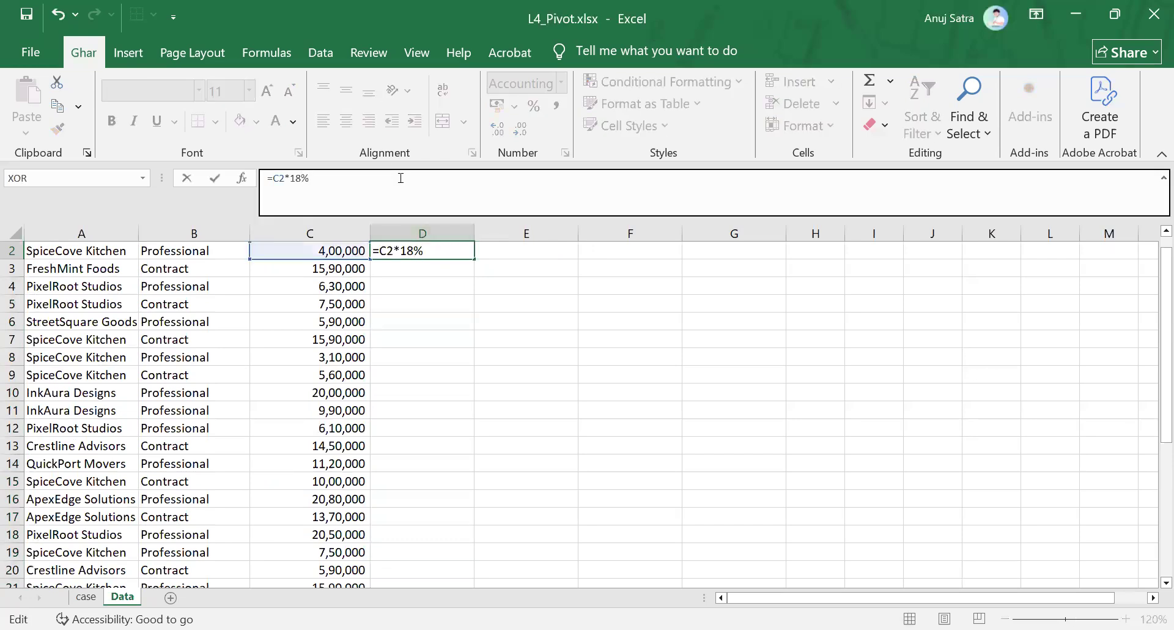
key("Return")
Step: Fill the GST formula from D2 down to the last record in D33
key("Up")
key("Left")
key("ctrl+Down")
key("Right")
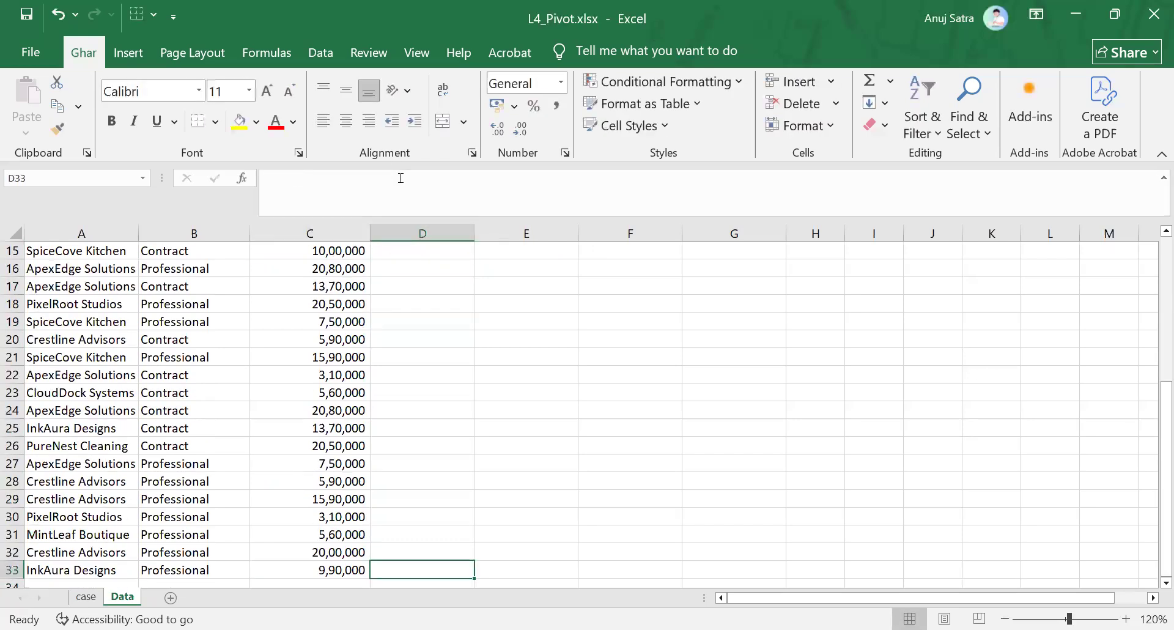
key("ctrl+shift+Up")
key("ctrl+d")
Step: Enter the invoice value formula =C2+D2 in E2, adding the amount and GST
key("Left")
key("ctrl+Up")
key("Down")
key("Right")
key("Right")
type("=")
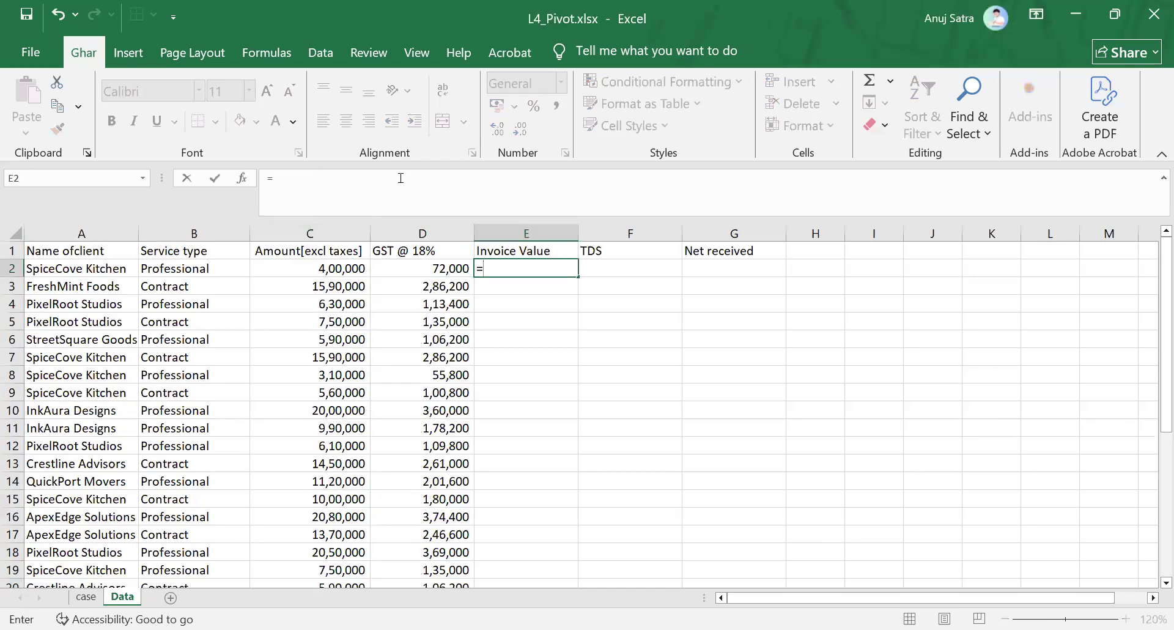
key("Left")
key("Left")
type("+")
key("Left")
key("Return")
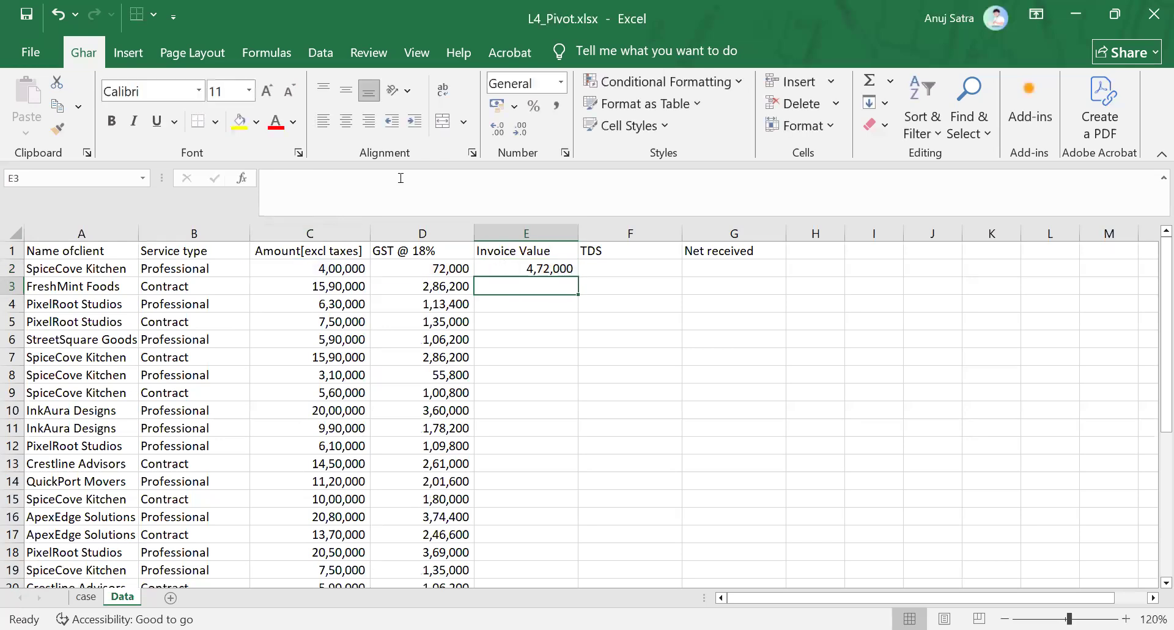
Step: Fill the Invoice Value formula from E2 down to the last record in E33
key("Left")
key("ctrl+Down")
key("Right")
key("ctrl+shift+Up")
key("ctrl+d")
key("Left")
key("Up")
key("ctrl+Up")
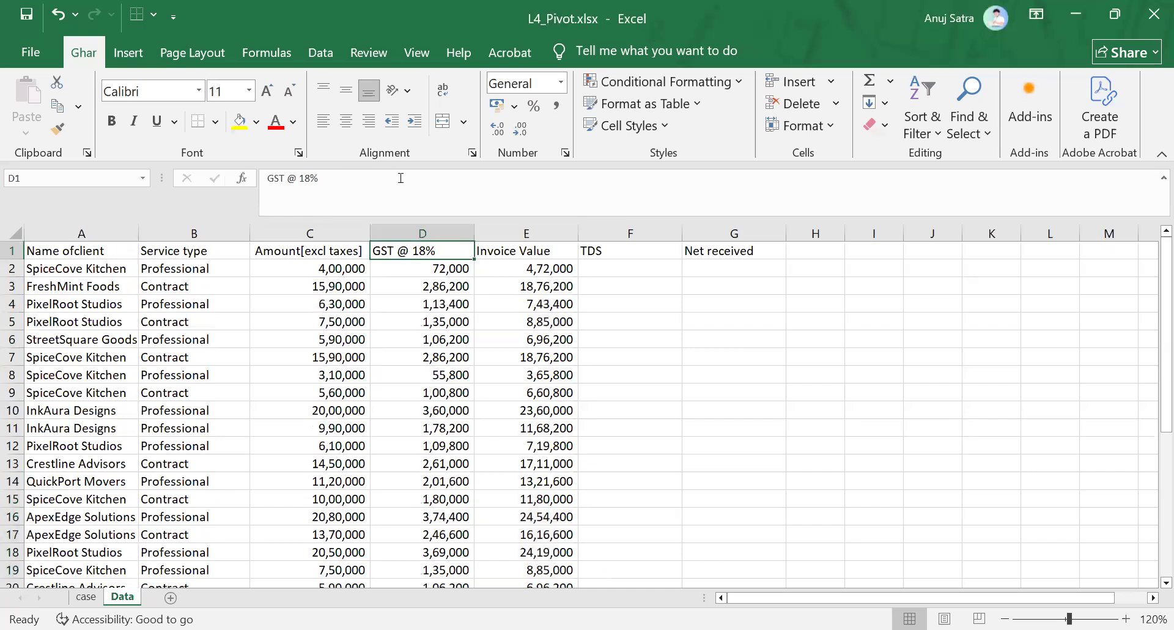
key("Down")
key("Right")
key("Down")
key("Right")
key("Left")
key("Left")
key("Left")
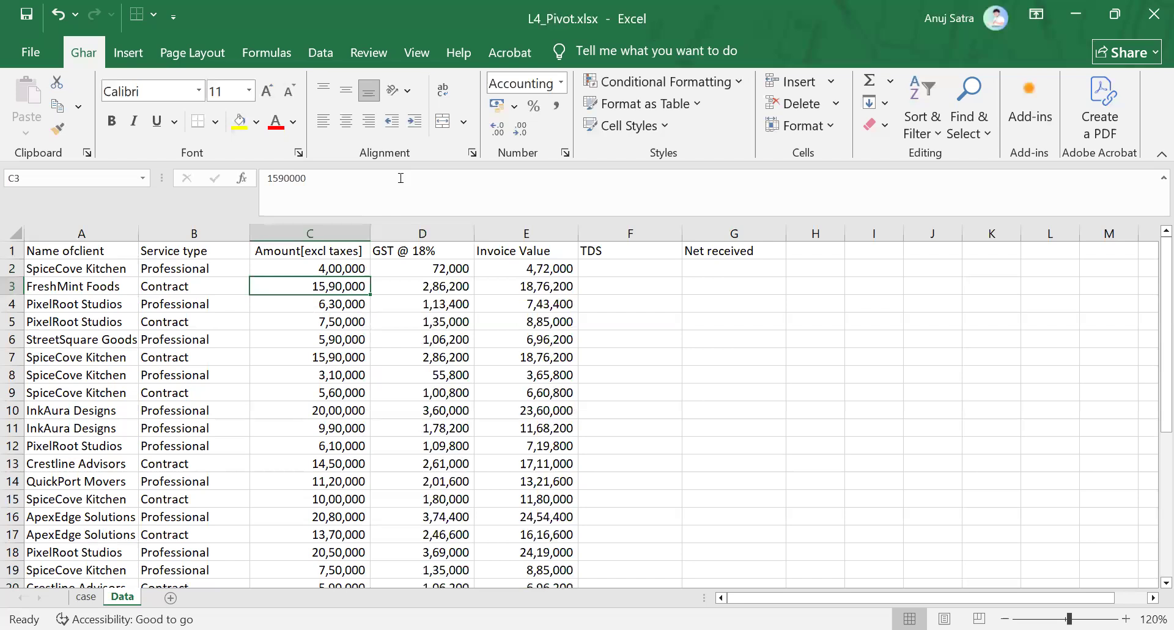
key("Right")
key("Right")
key("Right")
key("Up")
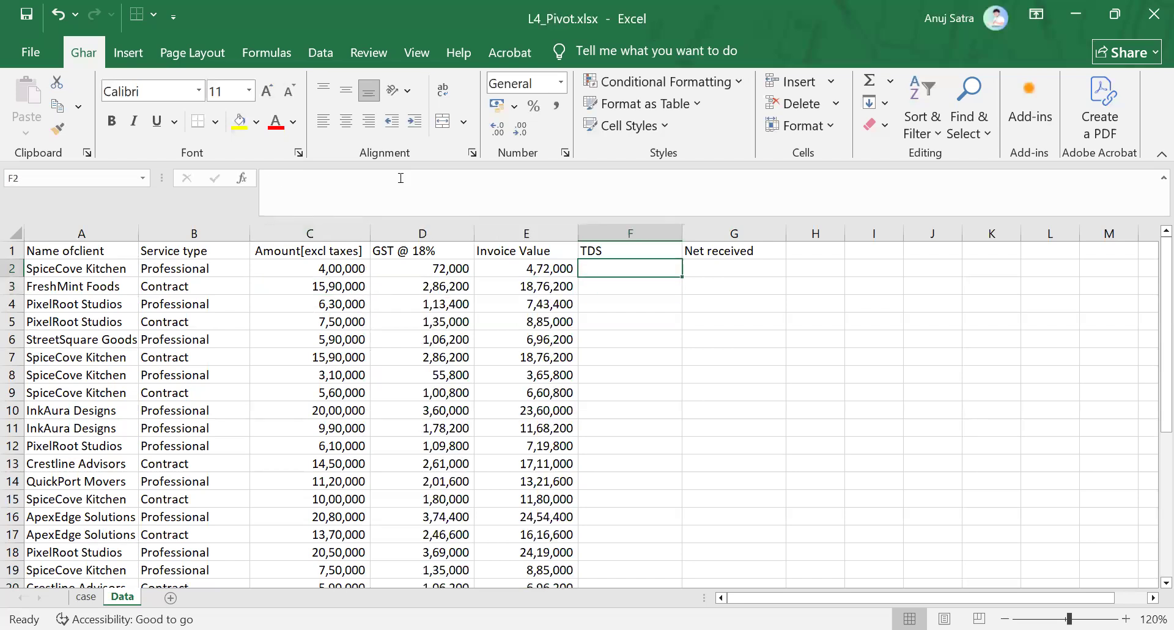
Step: Turn on filters for the header row of the invoice data, with the Service type header selected
key("Left")
key("Left")
key("Left")
key("Left")
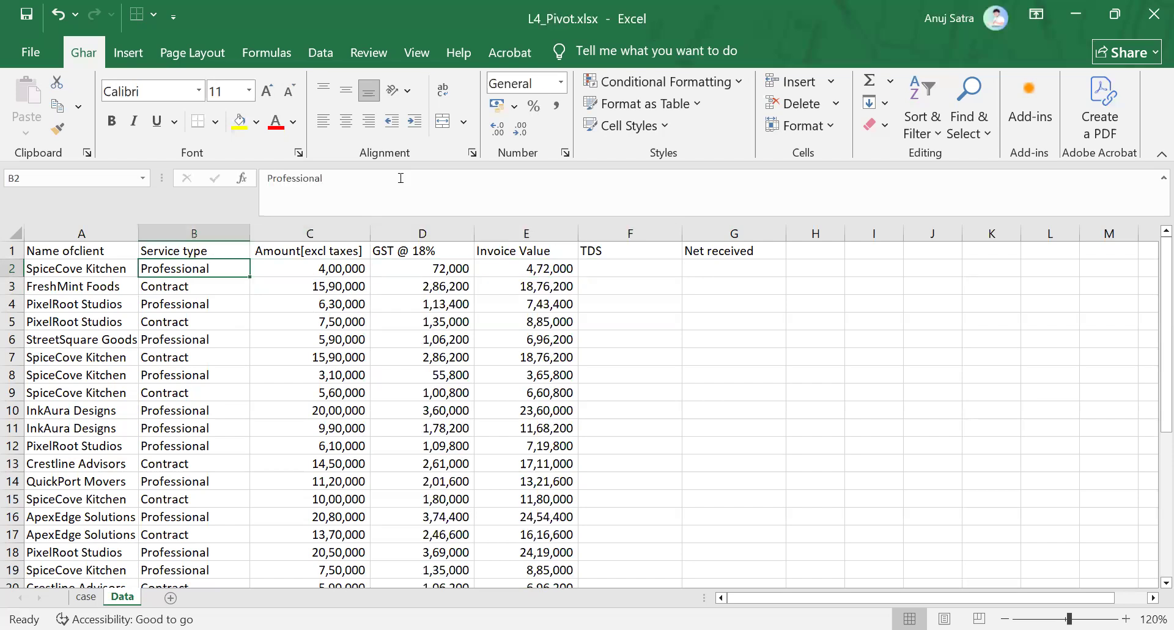
key("Up")
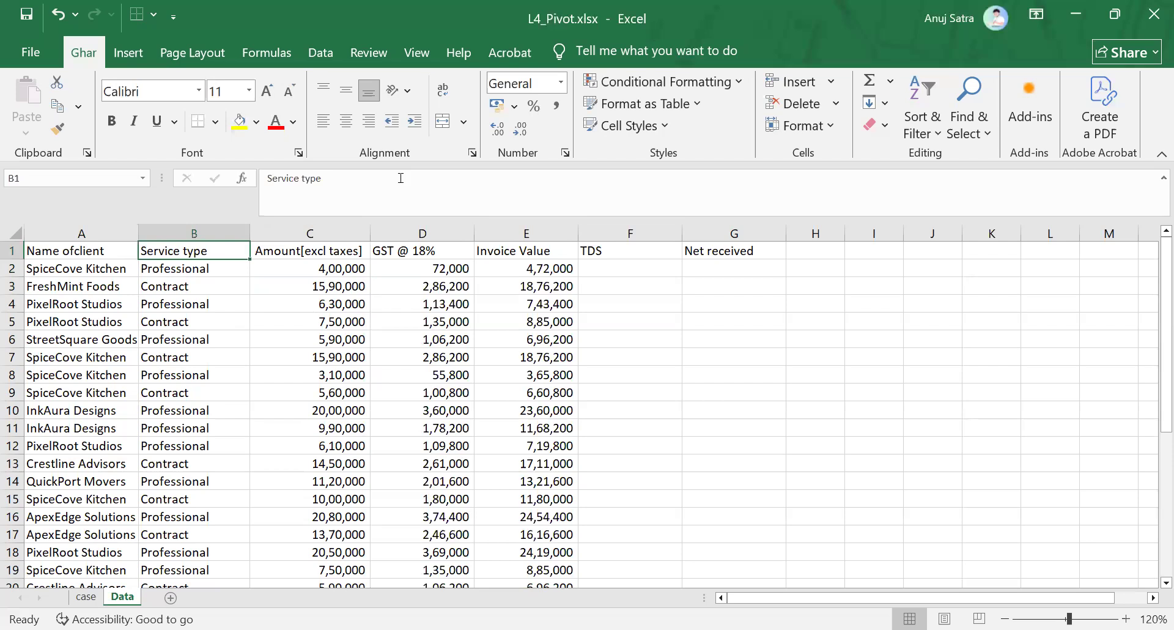
key("ctrl+a")
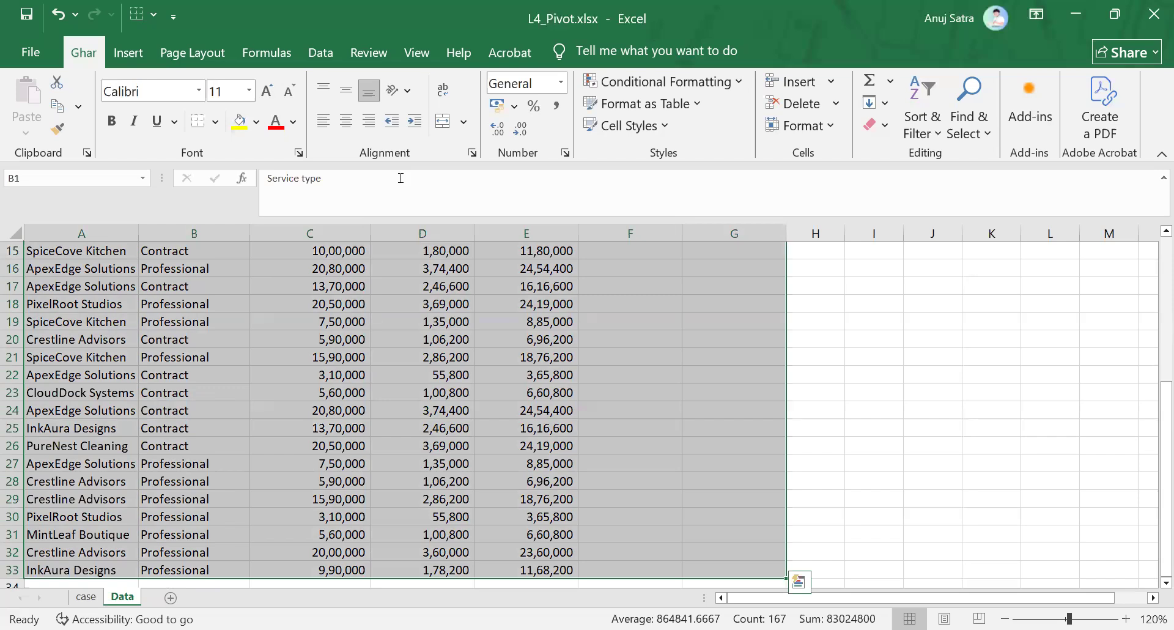
key("Up")
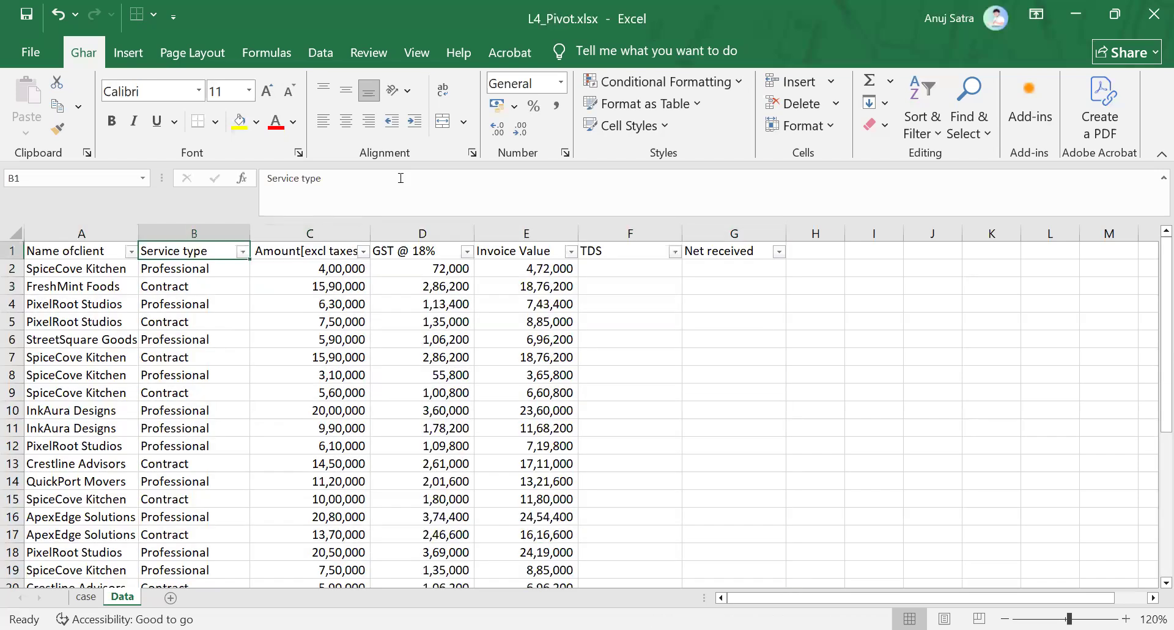
Step: Filter the Service type column to show only Contract records
key("alt+Down")
key("space")
key("Down")
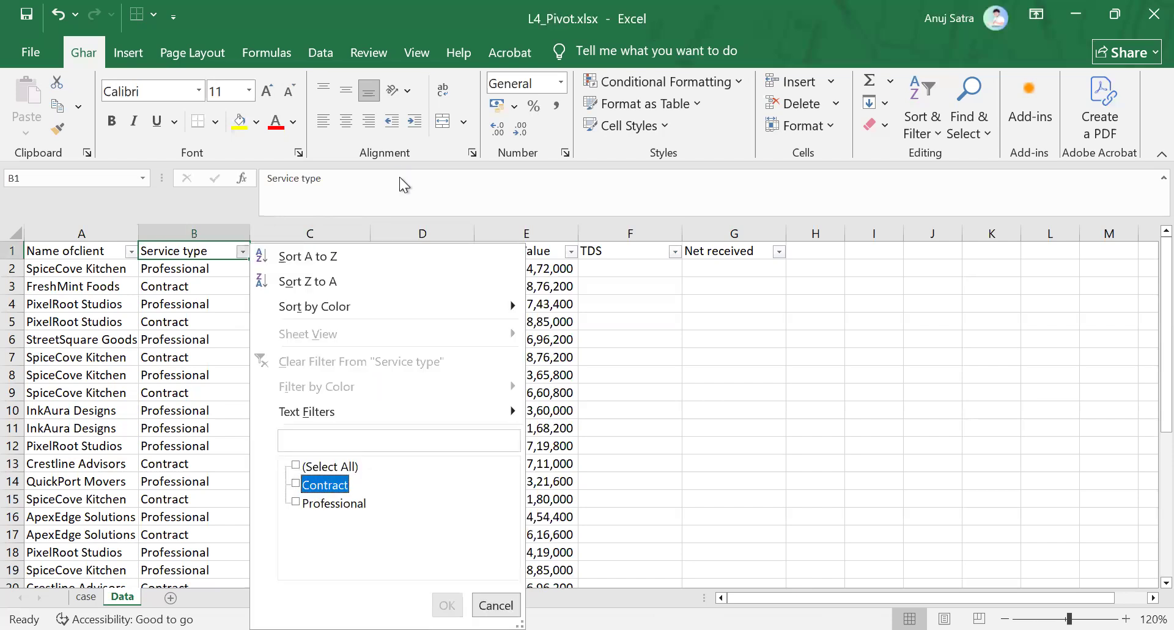
key("space")
key("Return")
Step: Enter the TDS formula =C3*1% in F3 for the first Contract record
key("Down")
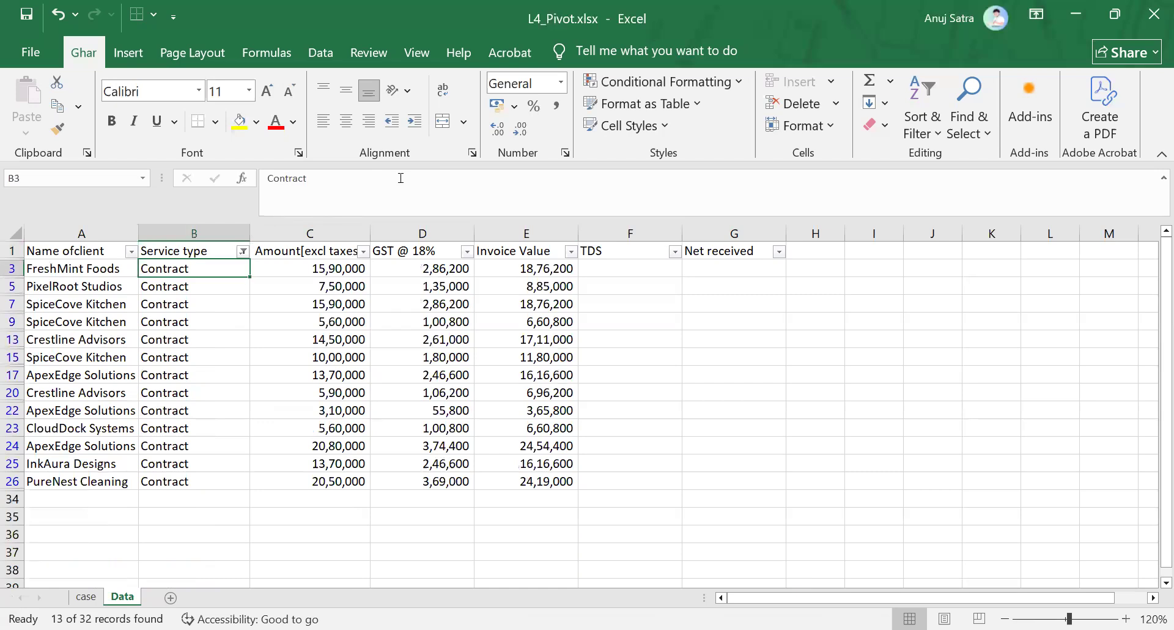
key("Right")
key("Right")
key("Right")
key("Right")
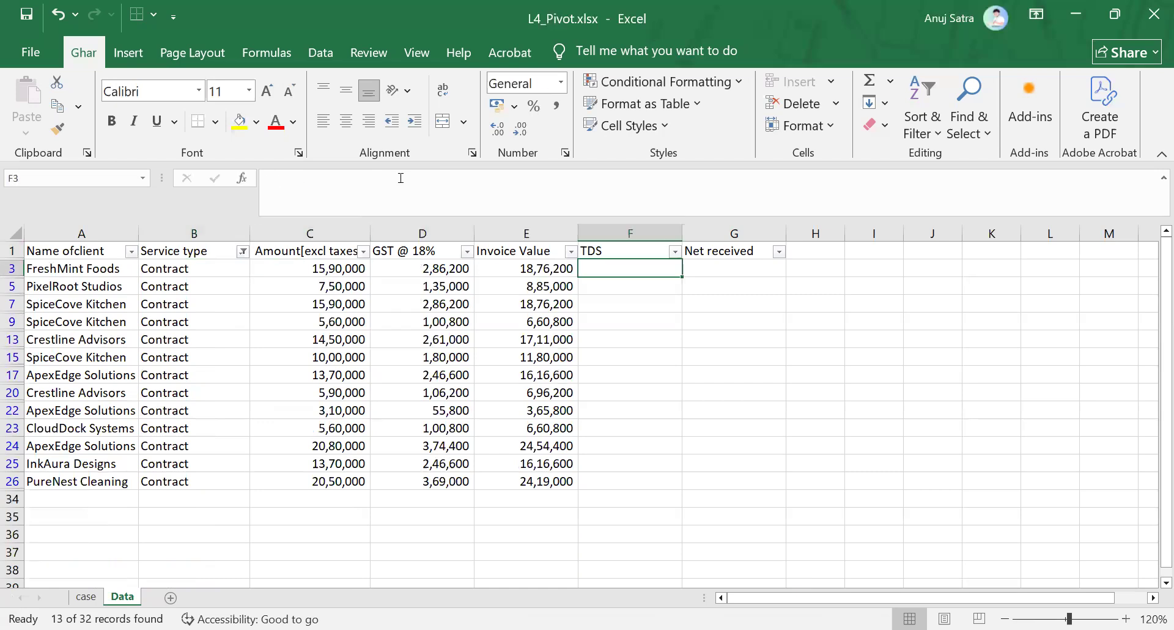
type("=")
key("Left")
key("Left")
key("Left")
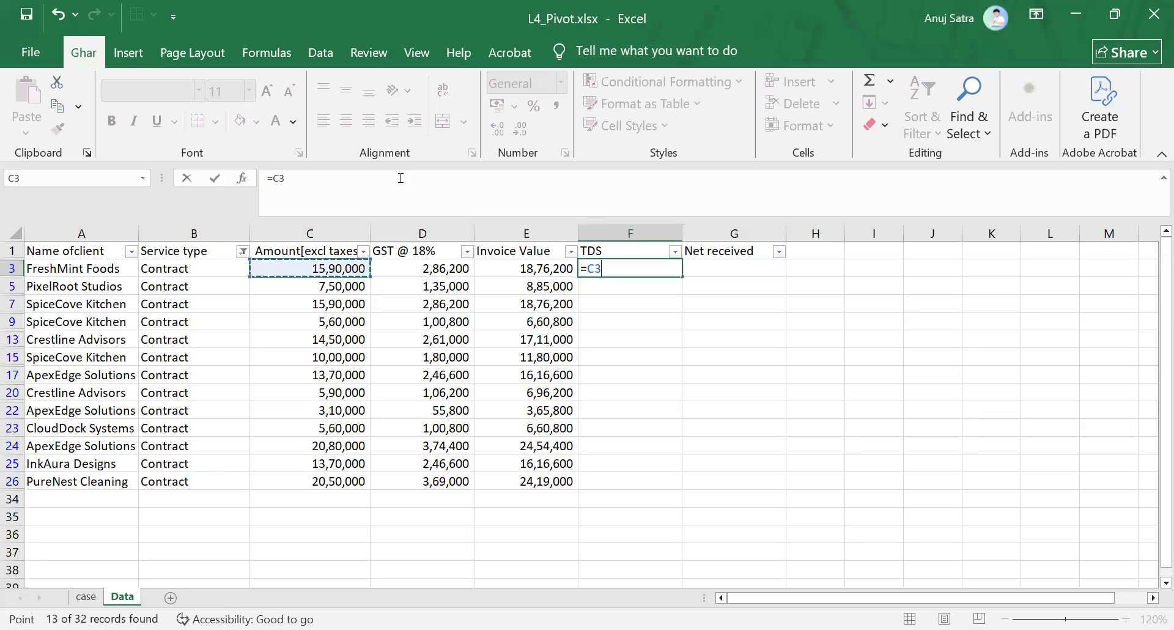
type("*1%")
key("Return")
Step: Copy the 1% TDS formula from F3 to the remaining visible Contract rows, F5 through F26
key("Up")
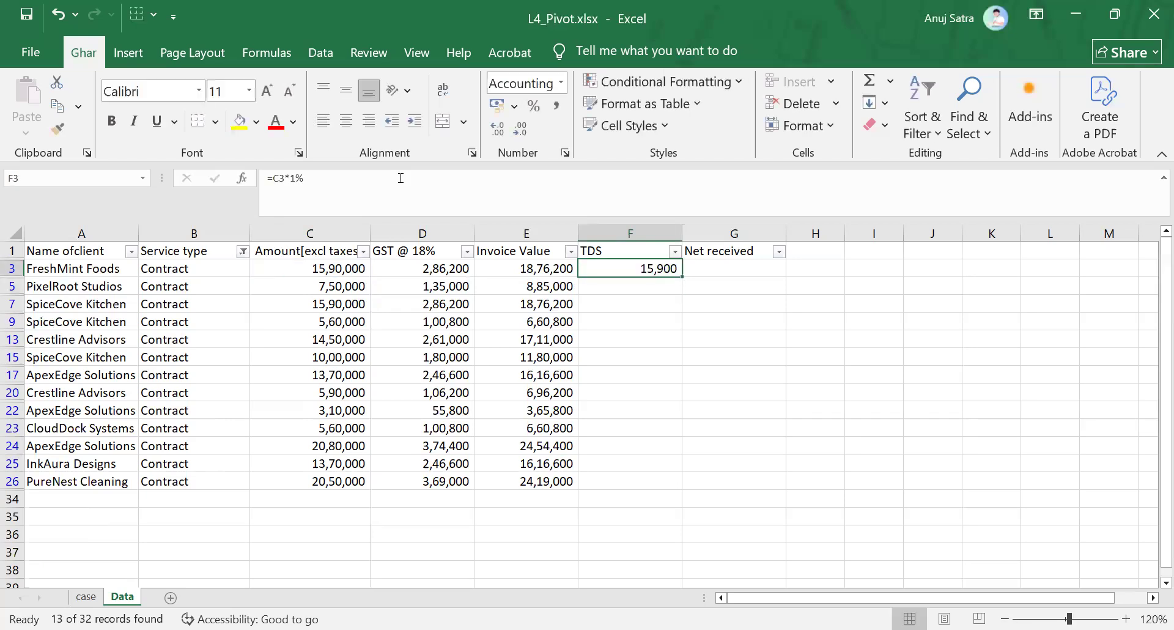
key("ctrl+c")
key("Down")
key("shift+Down")
key("shift+Down")
key("shift+Down")
key("shift+Down")
key("shift+Down")
key("shift+Down")
key("shift+Down")
key("shift+Down")
key("shift+Down")
key("shift+Down")
key("shift+Down")
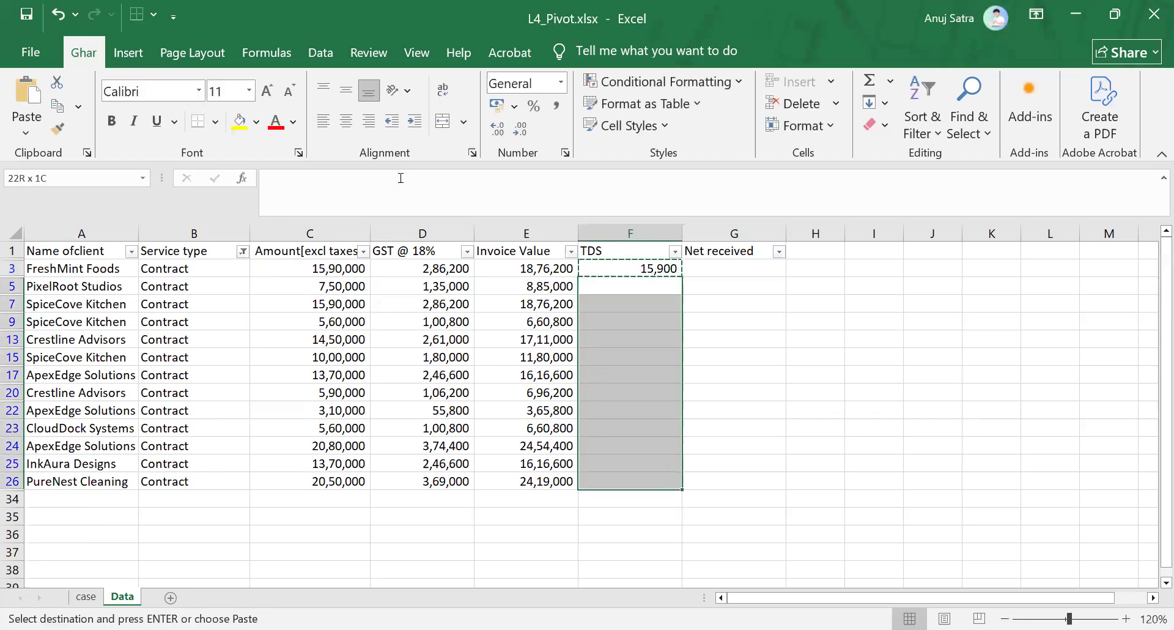
key("Return")
key("Up")
key("Right")
key("Left")
key("Left")
key("Left")
key("Left")
key("Left")
key("Up")
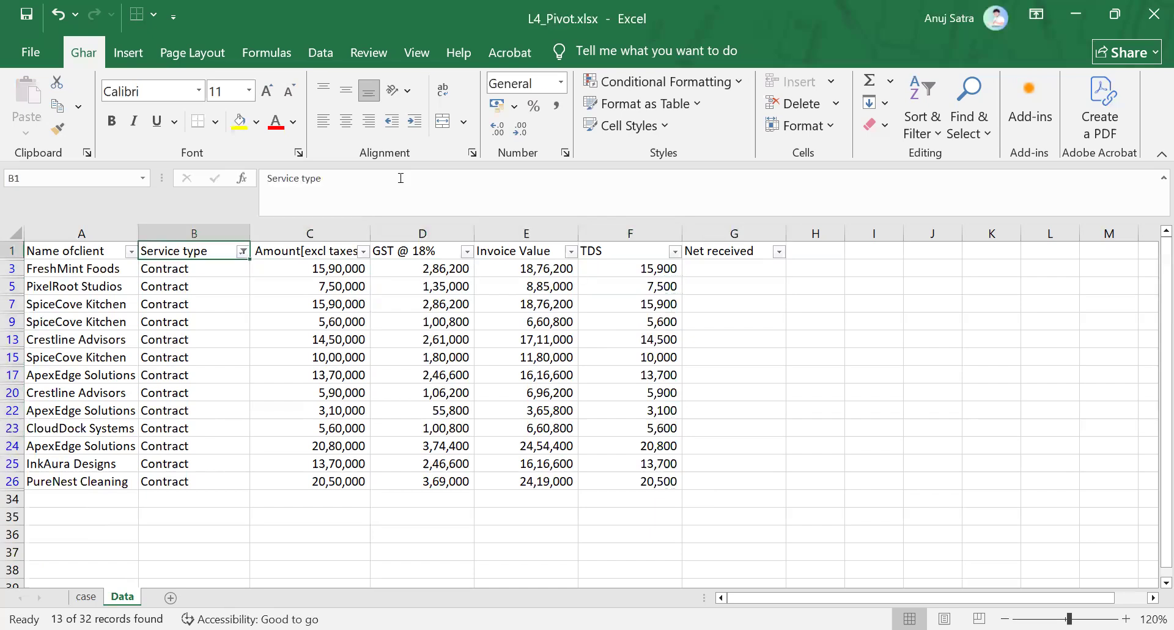
key("alt+Down")
key("e")
key("Down")
key("Down")
key("space")
key("Down")
key("space")
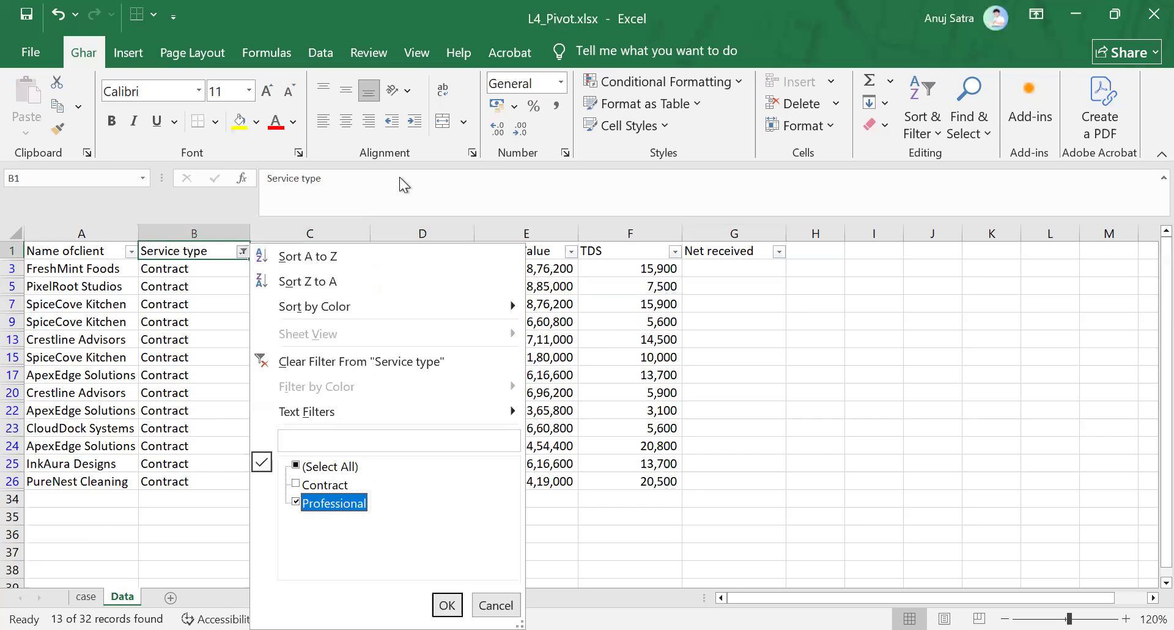
key("Escape")
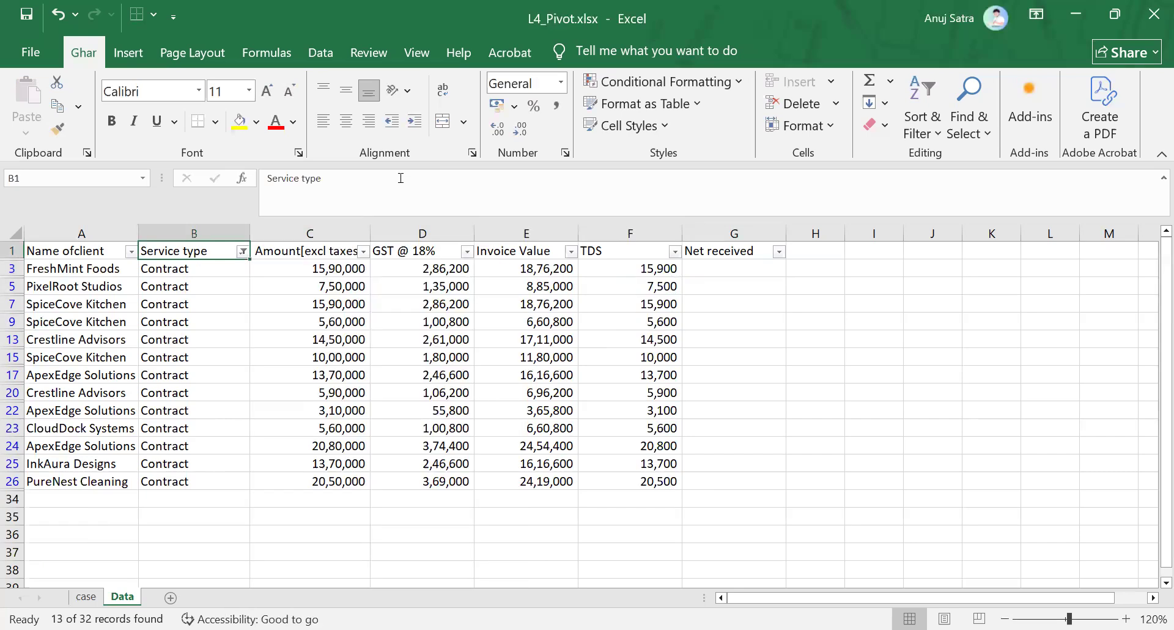
left_click(243, 250)
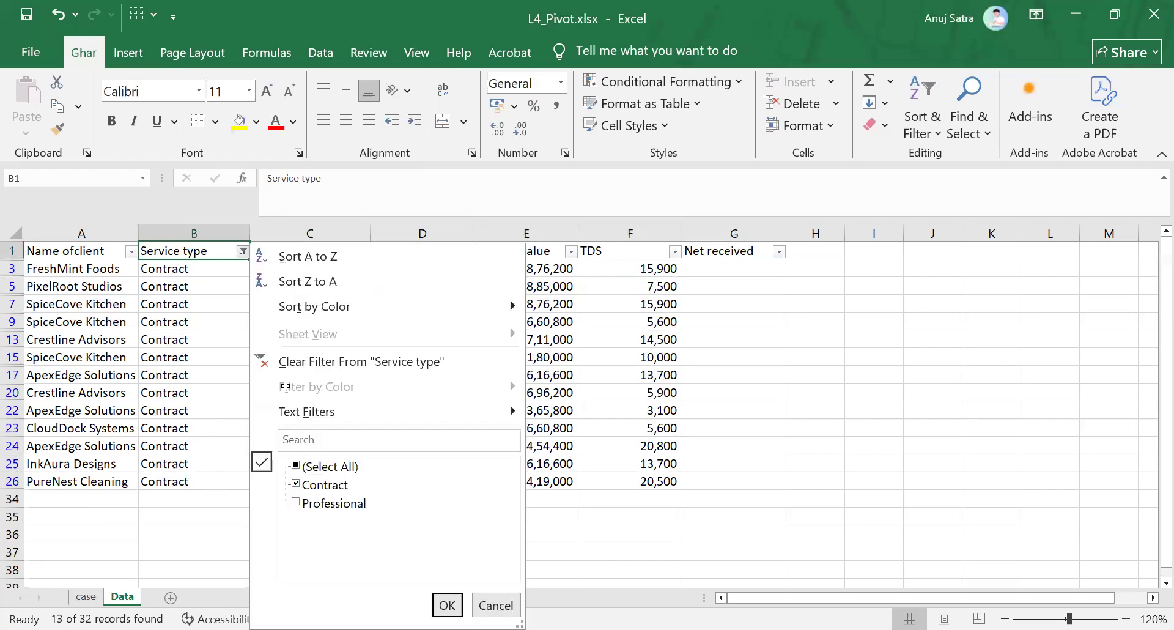
key("Escape")
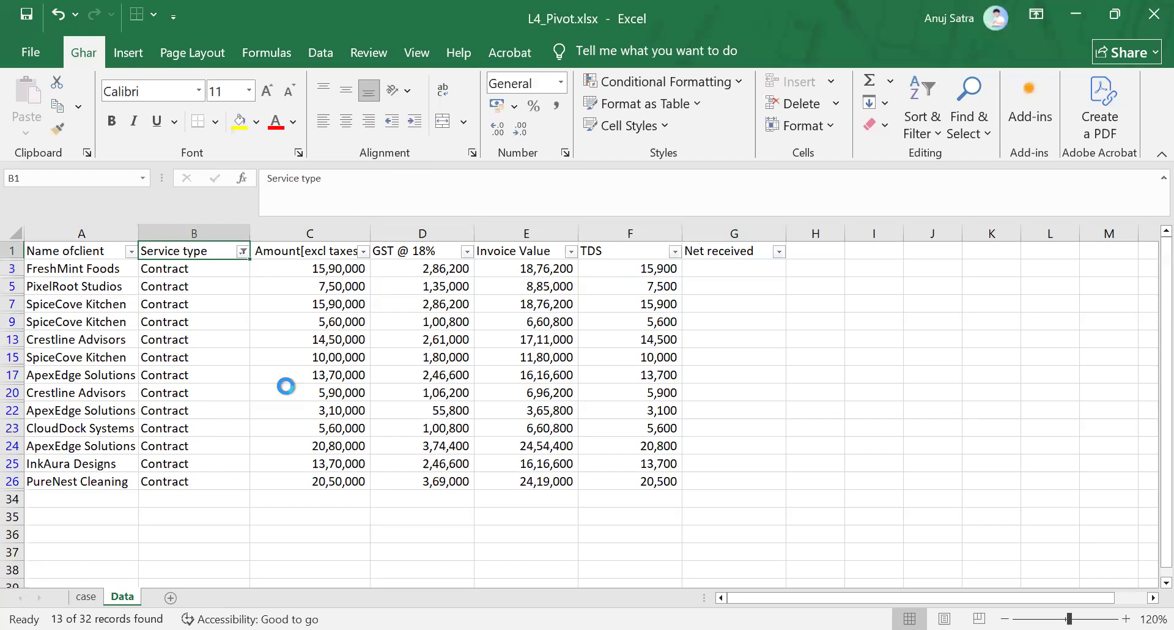
Step: Change the Service type filter to show only Professional records
key("alt+Down")
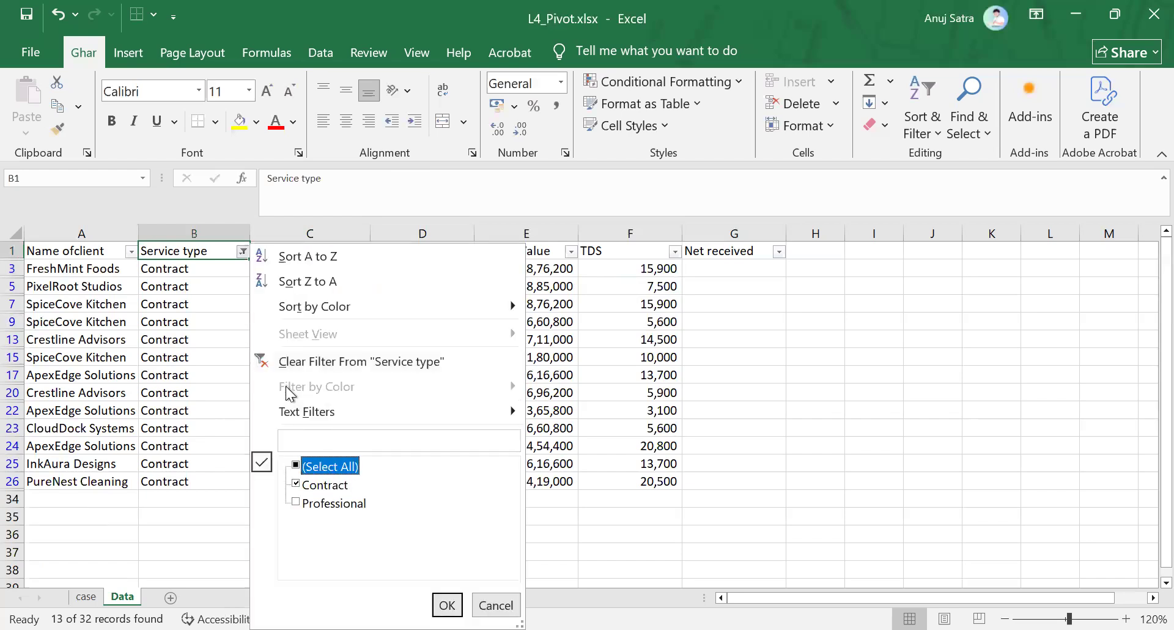
key("Down")
key("space")
key("Down")
key("space")
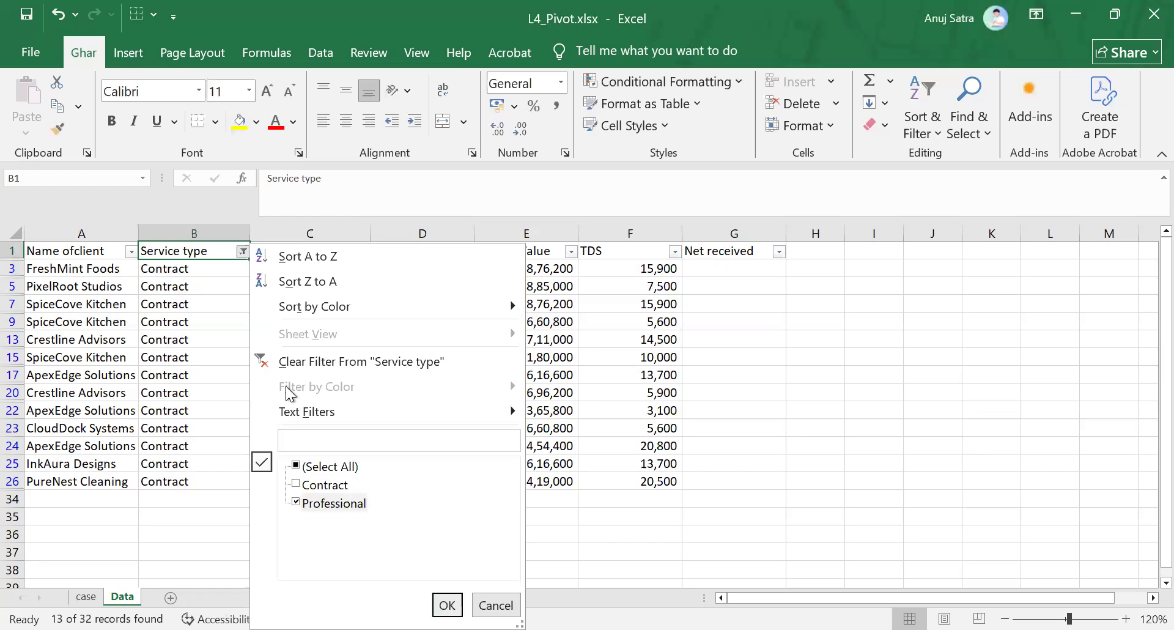
key("Up")
key("Down")
key("Up")
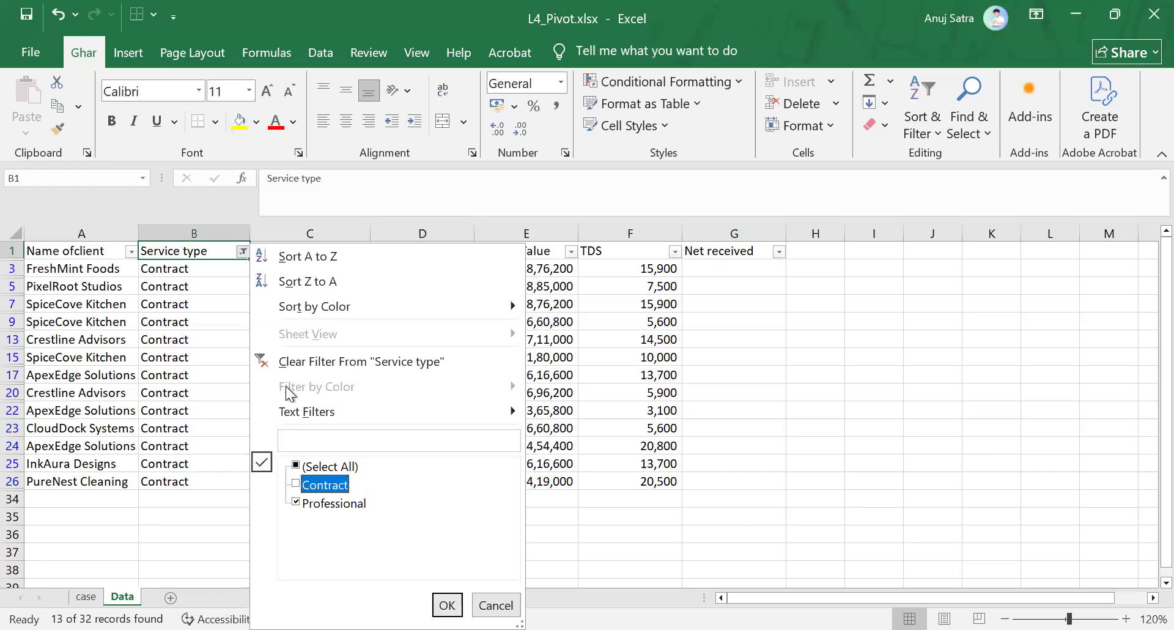
key("Return")
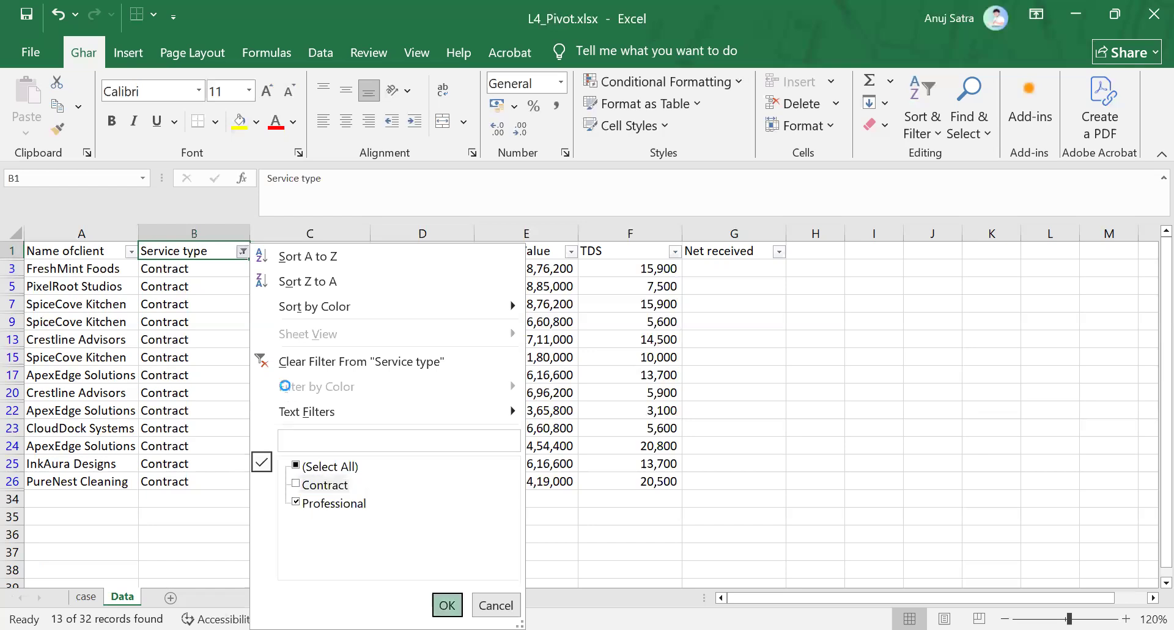
Step: Enter the TDS formula =C2*10% in F2 for the first Professional record
key("Down")
key("Right")
key("Right")
key("Right")
key("Right")
type("=")
key("Left")
key("Left")
key("Left")
type("*10%")
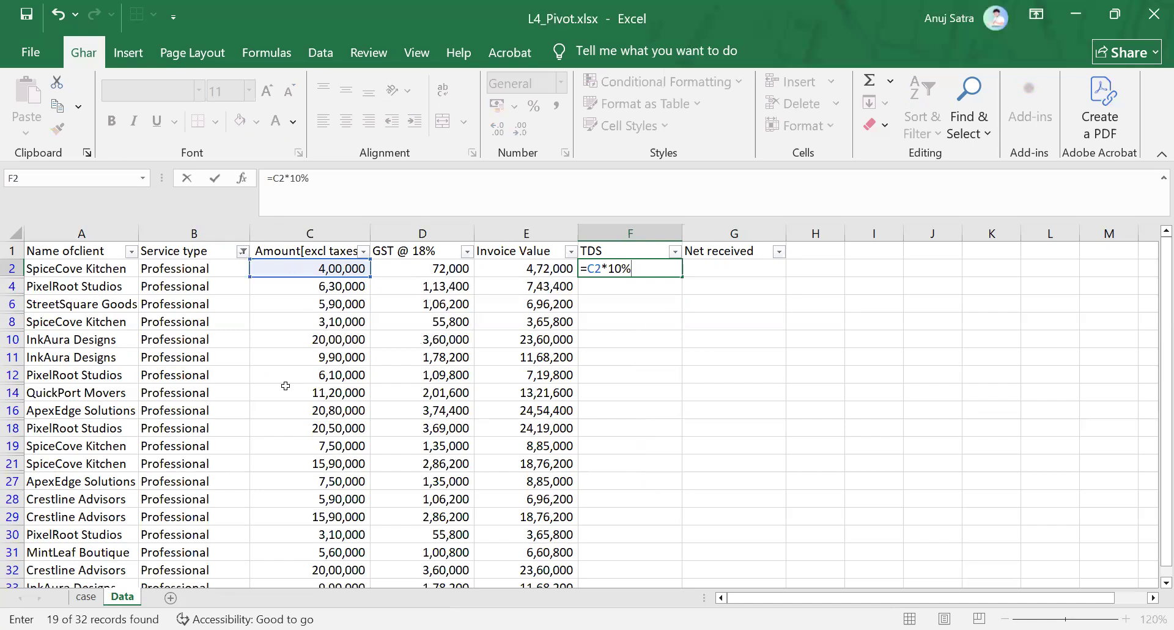
key("Return")
Step: Fill the 10% TDS formula from F2 down through the visible Professional rows to F33
key("Left")
key("ctrl+Down")
key("Right")
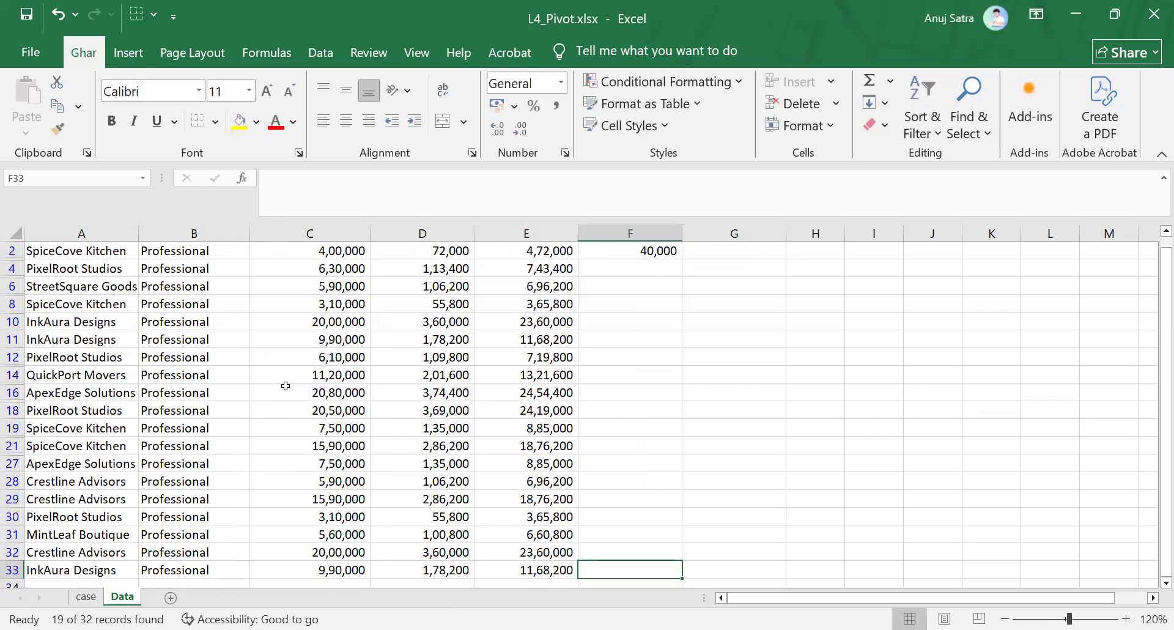
key("ctrl+shift+Up")
key("ctrl+d")
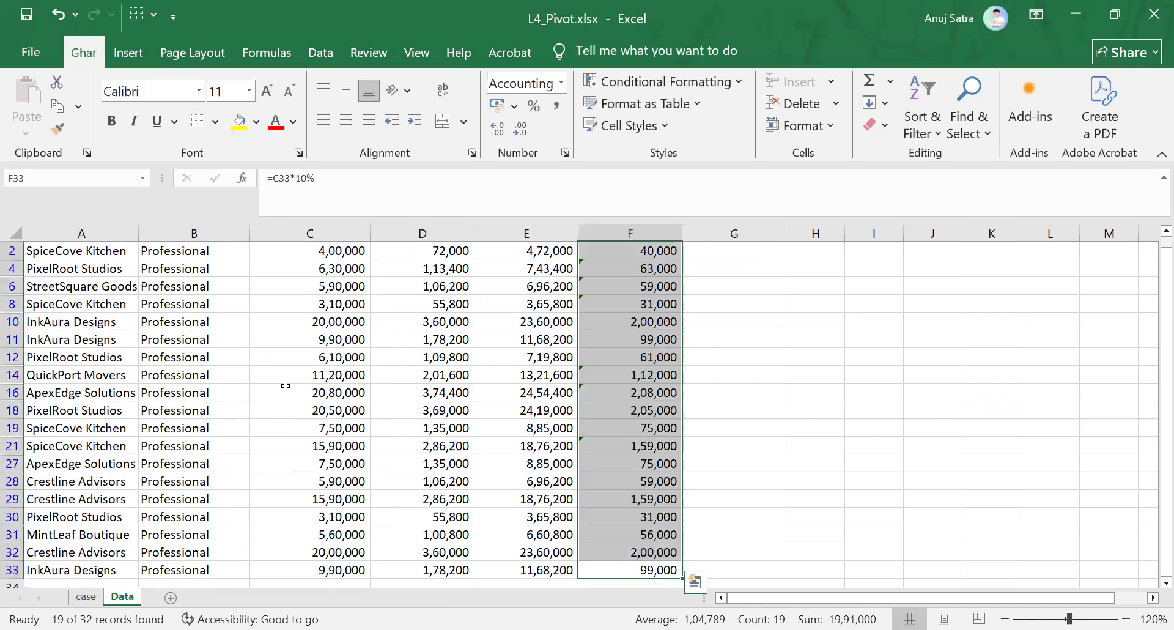
Step: Clear the Service type filter on the data sheet so that both Contract and Professional records are listed
key("Left")
key("Up")
key("ctrl+Up")
key("Right")
key("Down")
key("Down")
key("Down")
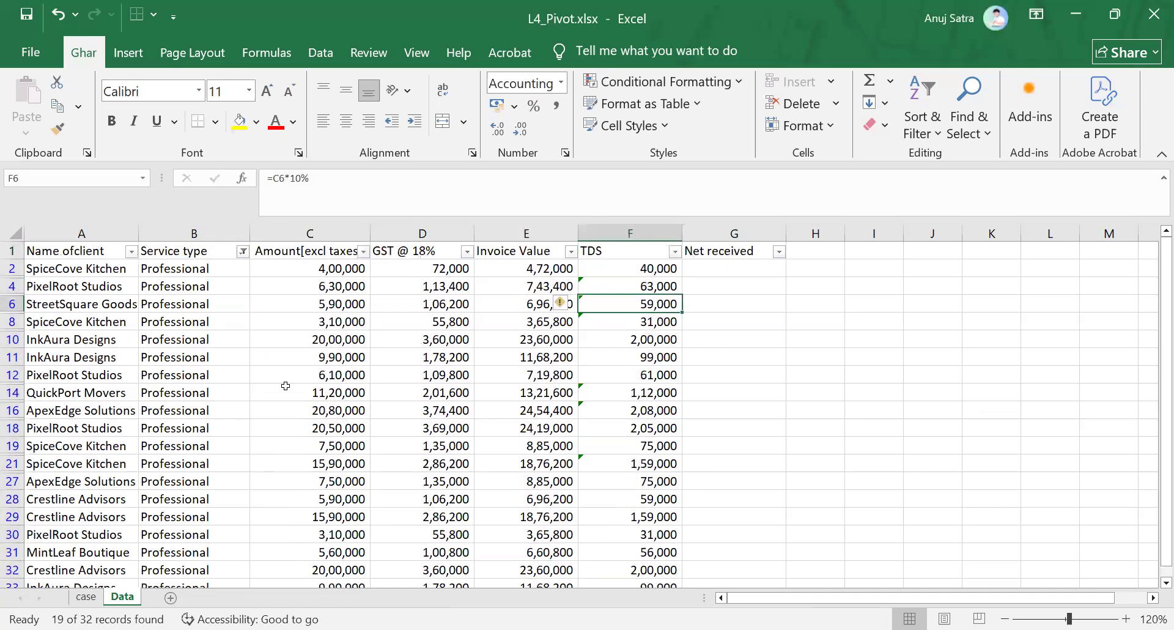
key("Left")
key("Left")
key("Left")
key("Left")
key("Up")
key("Up")
key("Up")
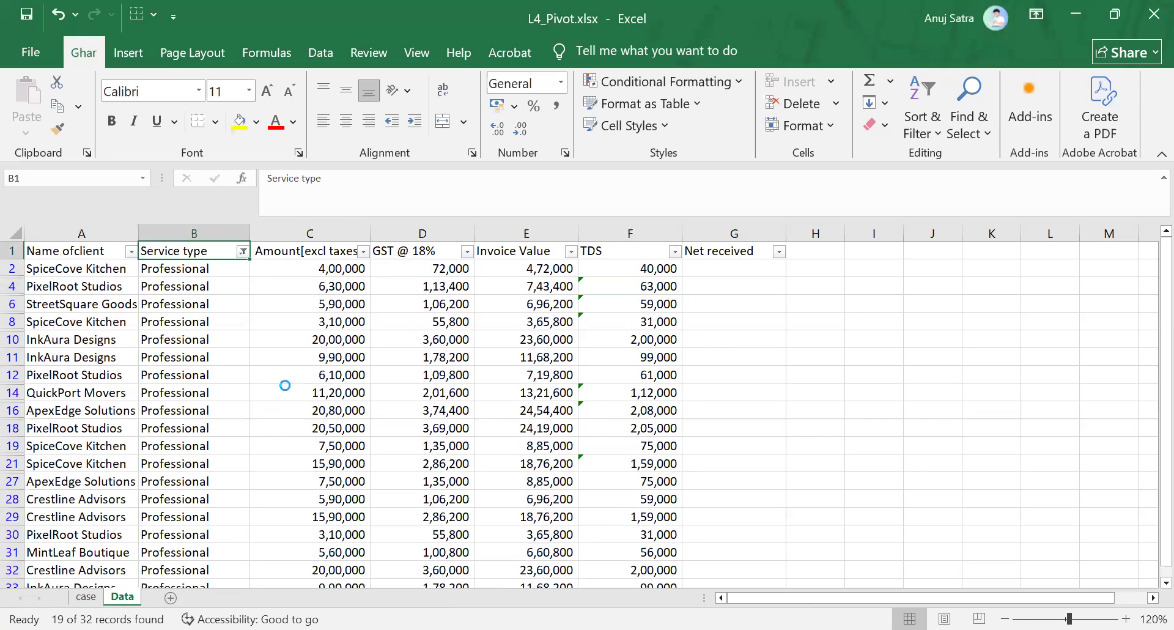
key("alt+Down")
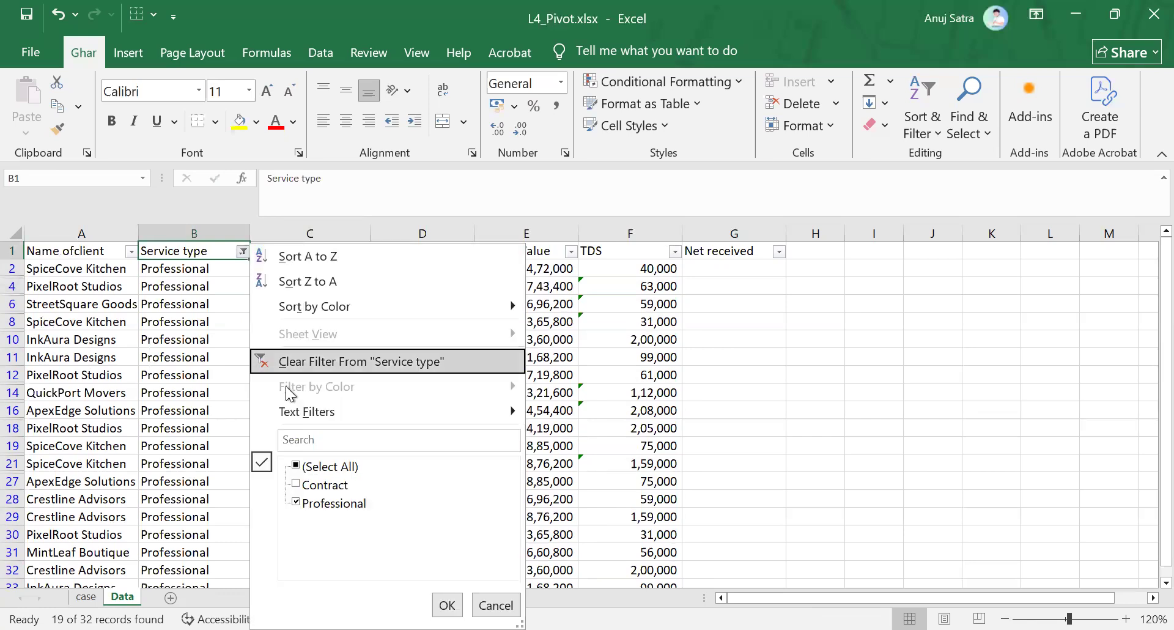
key("Return")
Step: Enter the Net received formula =E2-F2 in G2, subtracting TDS from the Invoice Value
key("Right")
key("Right")
key("Right")
key("Right")
key("Right")
key("Down")
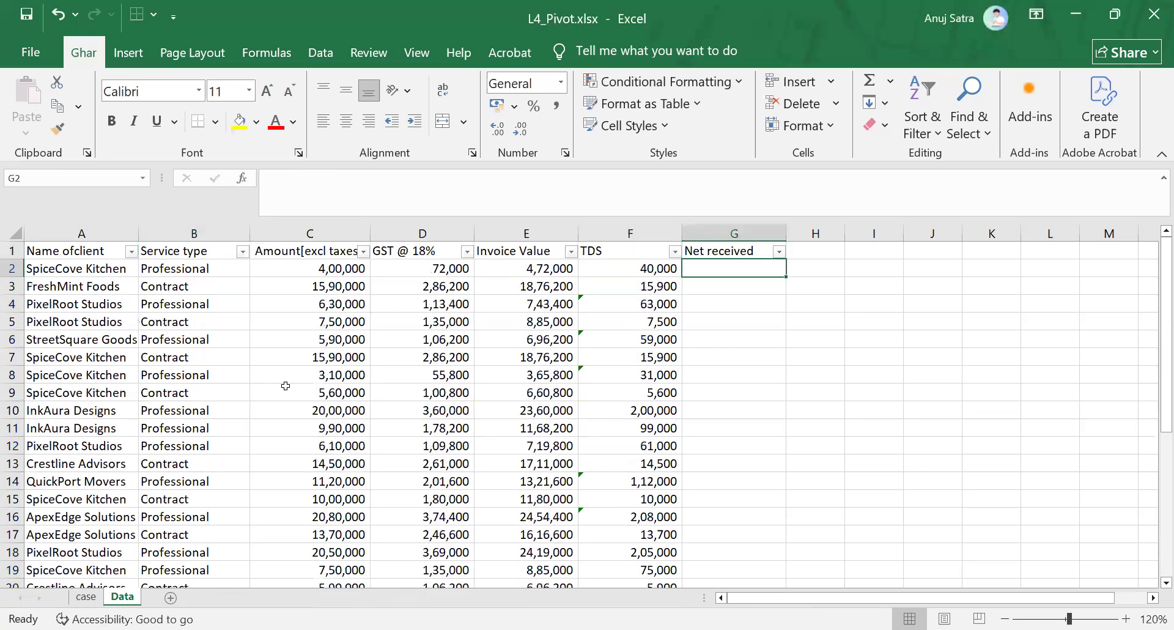
key("Down")
key("Left")
key("Up")
key("Down")
key("Right")
key("Up")
type("=")
key("Left")
key("Left")
type("-")
key("Left")
key("Return")
Step: Fill the Net received formula from G2 down to the last record in G33
key("Up")
key("Left")
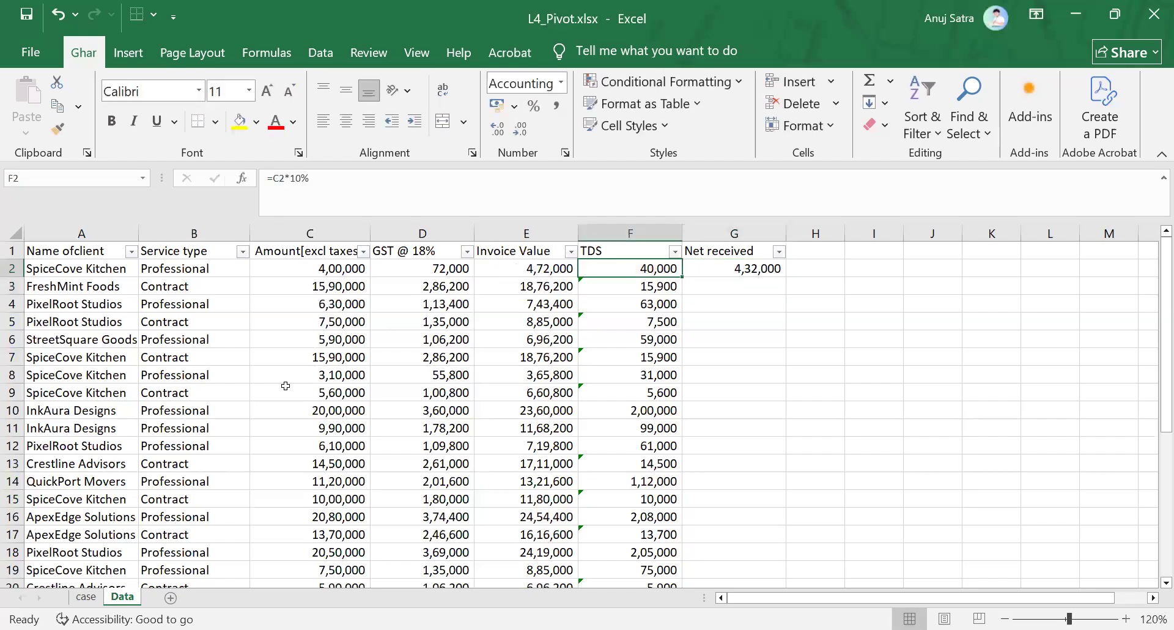
key("ctrl+Down")
key("Right")
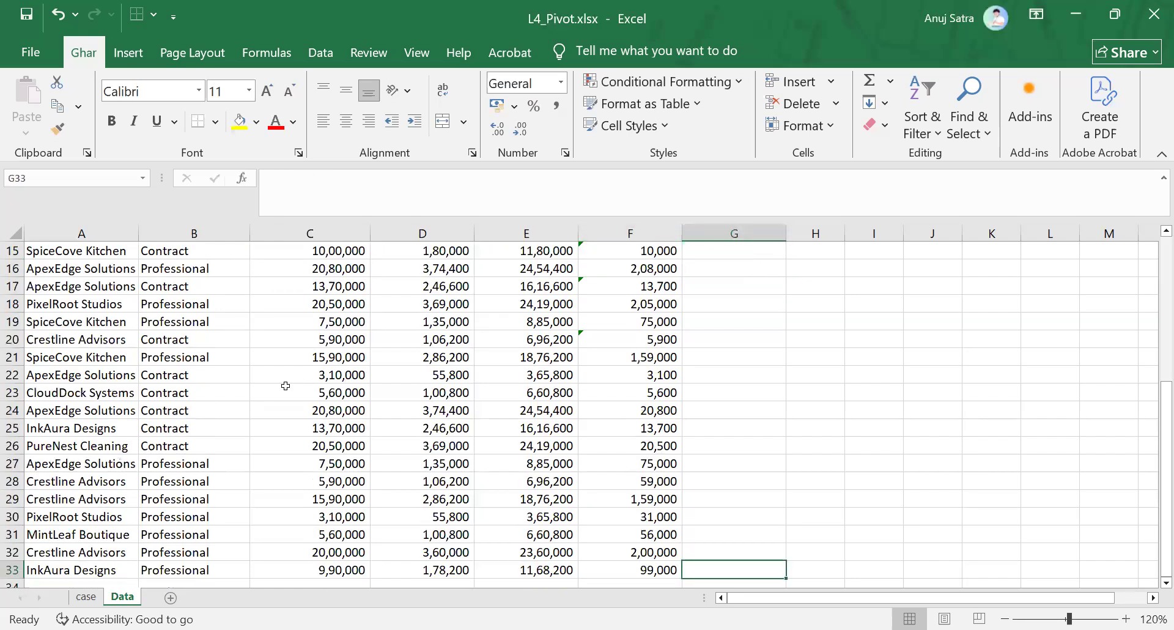
key("ctrl+shift+Up")
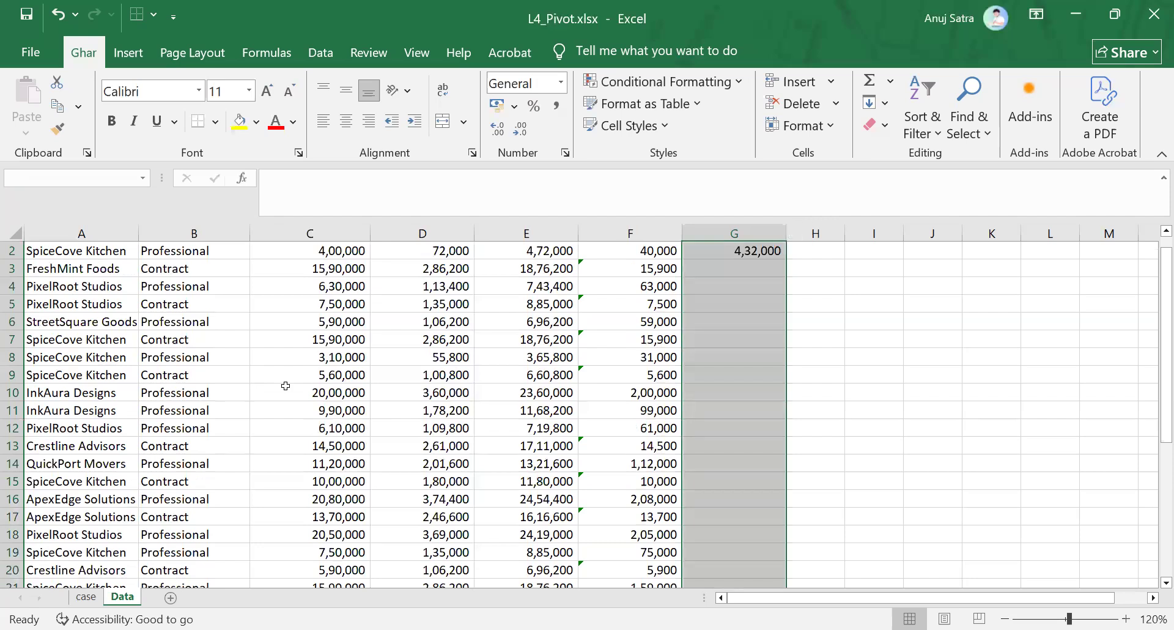
key("ctrl+d")
key("ctrl+Down")
key("Down")
key("Down")
key("Up")
key("Up")
Step: Create a PivotTable from the data range A1:G33 on a new worksheet and name that sheet PIVOT
key("Left")
key("Left")
key("Left")
key("Left")
key("Left")
key("Left")
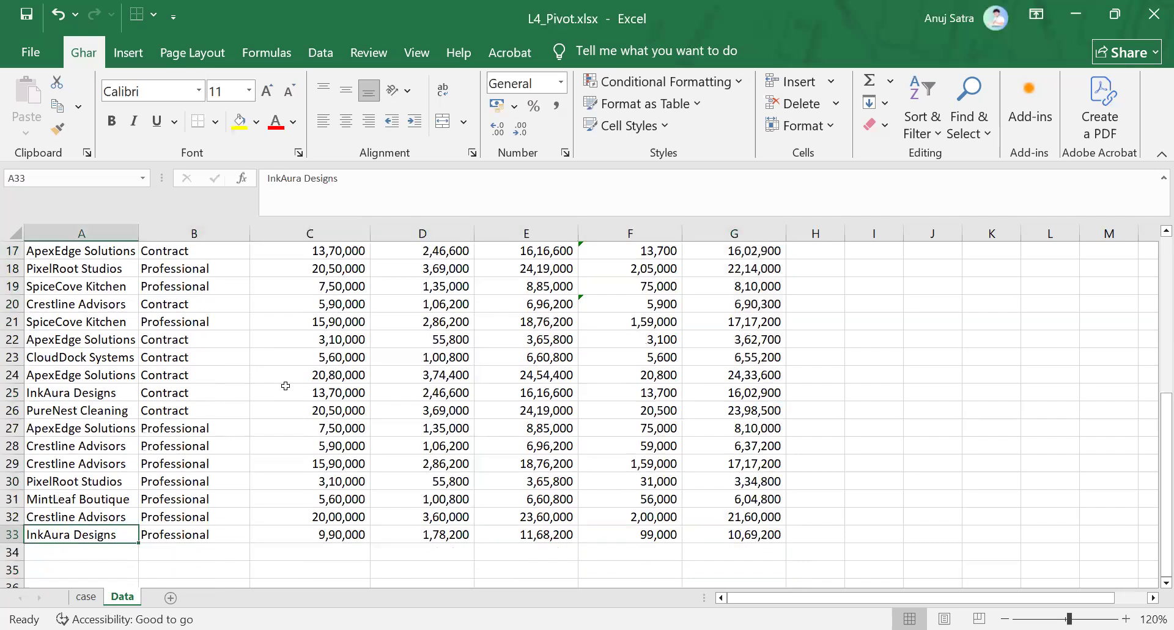
key("ctrl+Up")
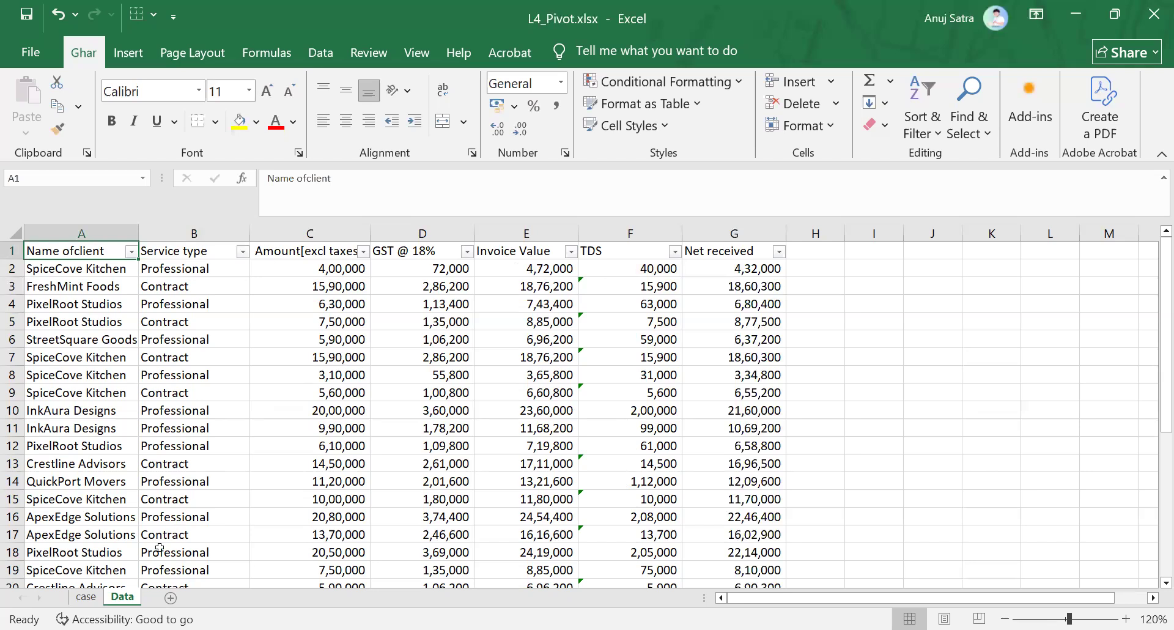
key("ctrl+shift+End")
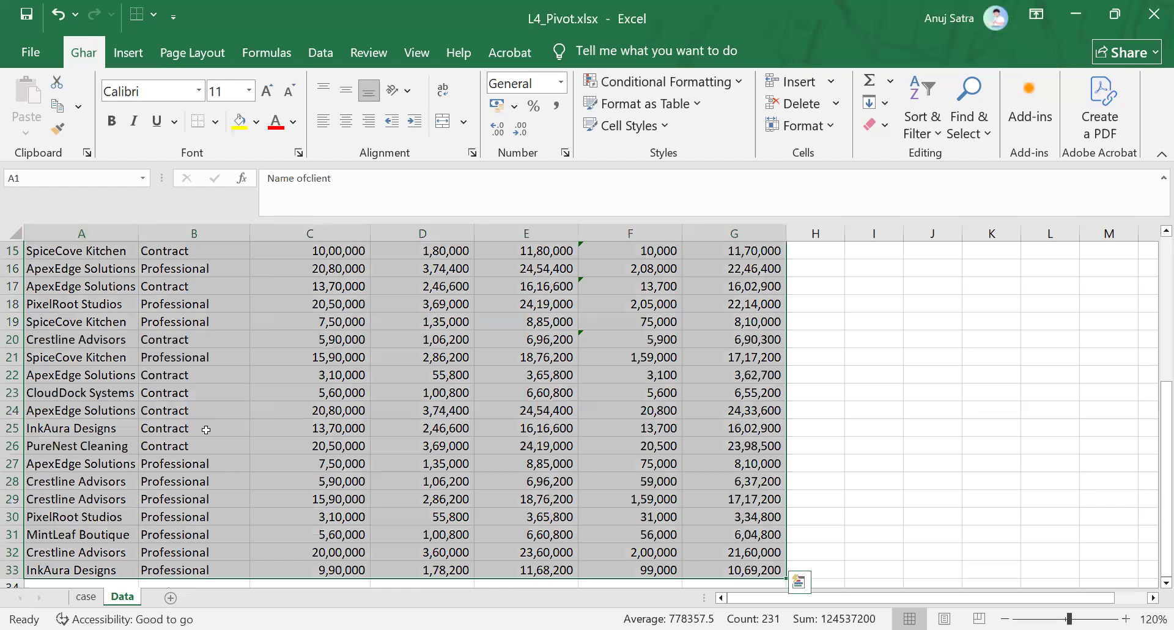
left_click(127, 53)
left_click(48, 94)
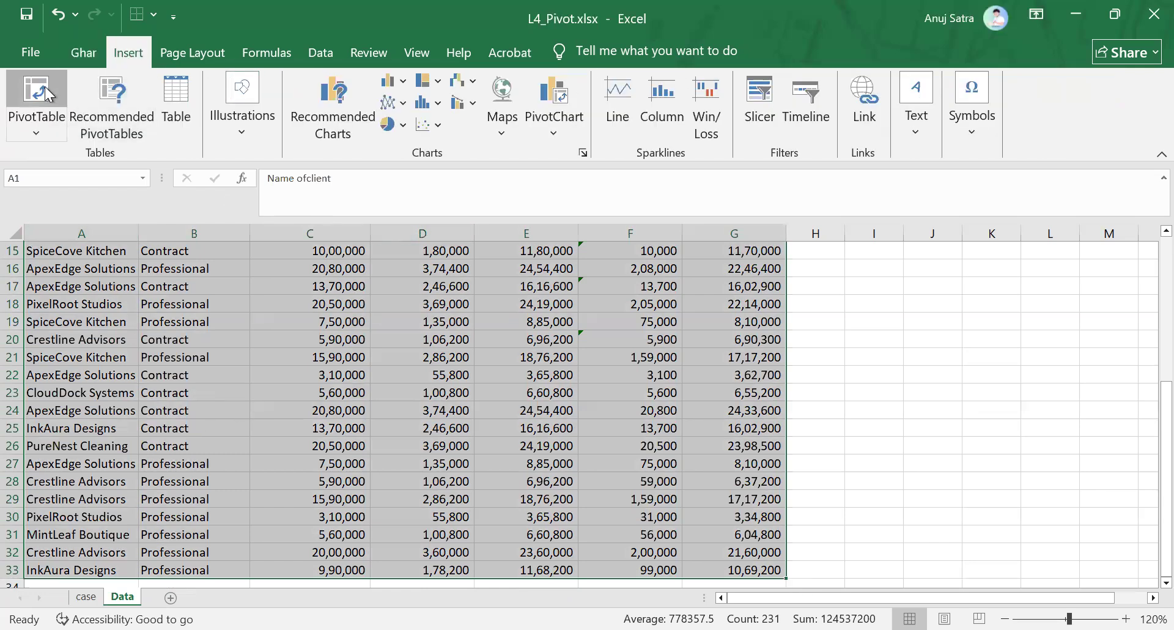
left_click(573, 416)
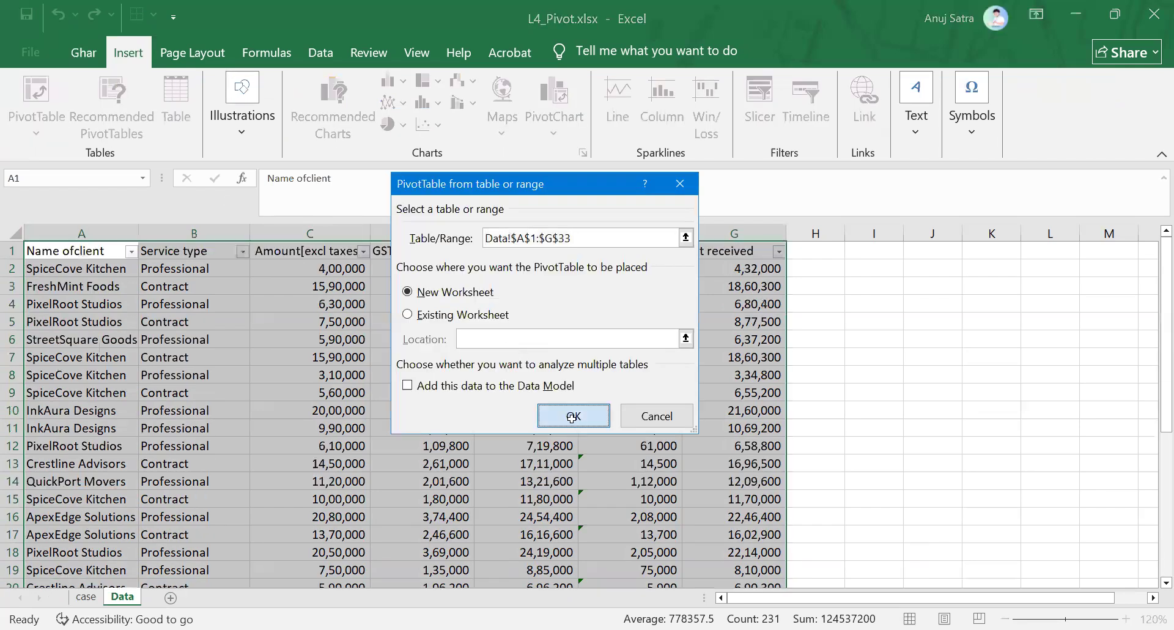
type("PIVOT")
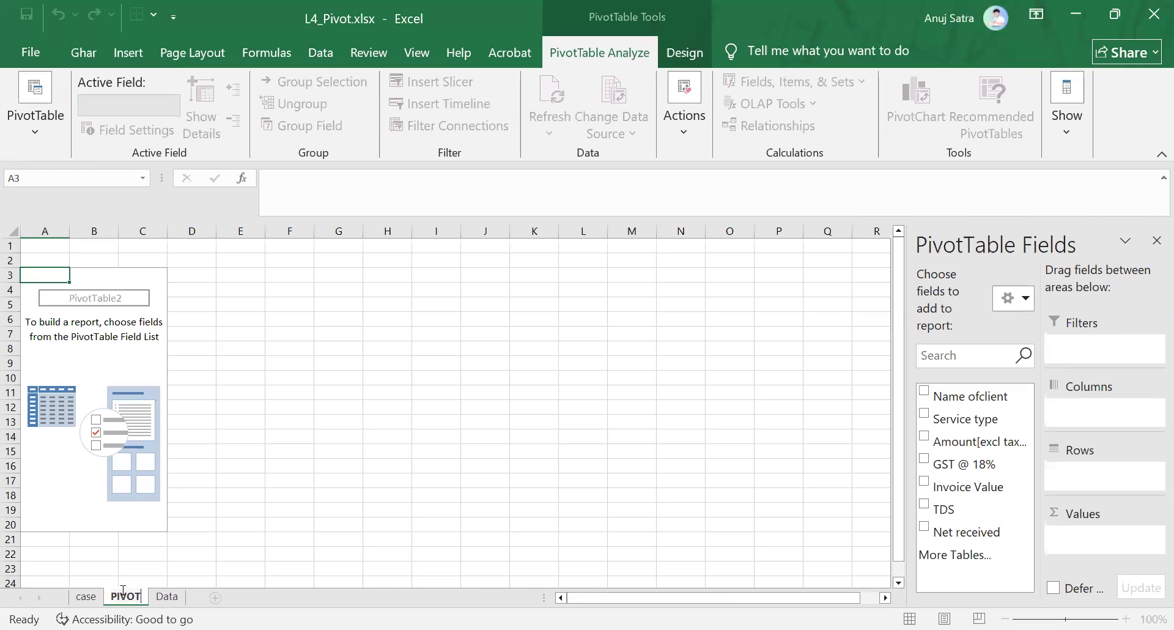
key("Return")
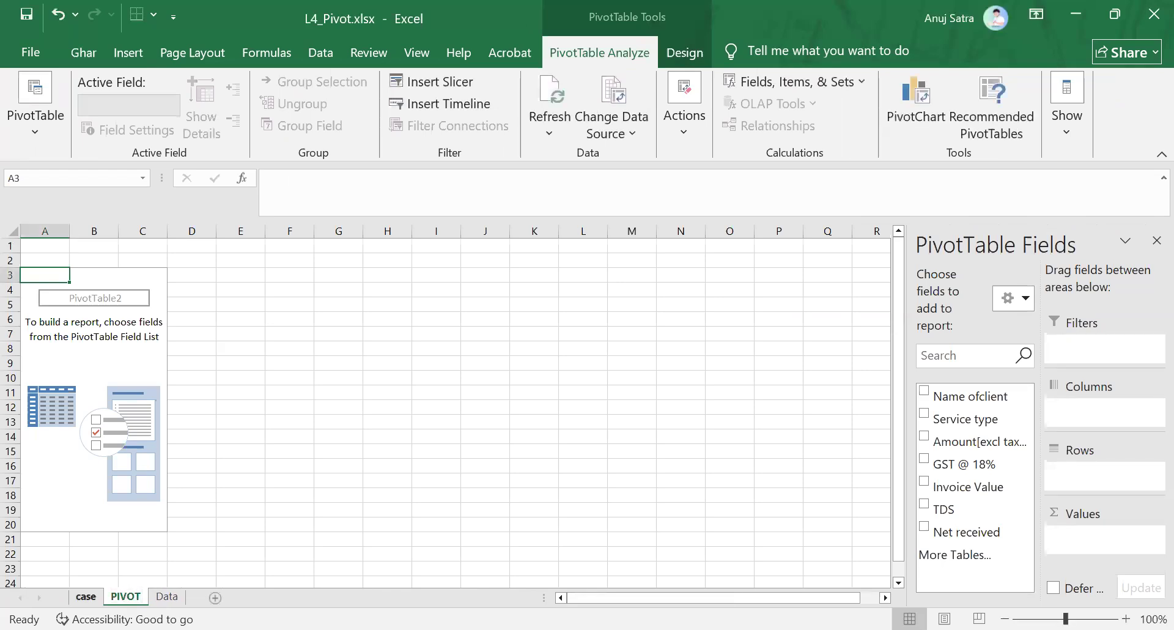
Step: Consult the case requirements and build a pivot summing Net received, with Name ofclient as the rows
left_click(86, 597)
left_click(260, 289)
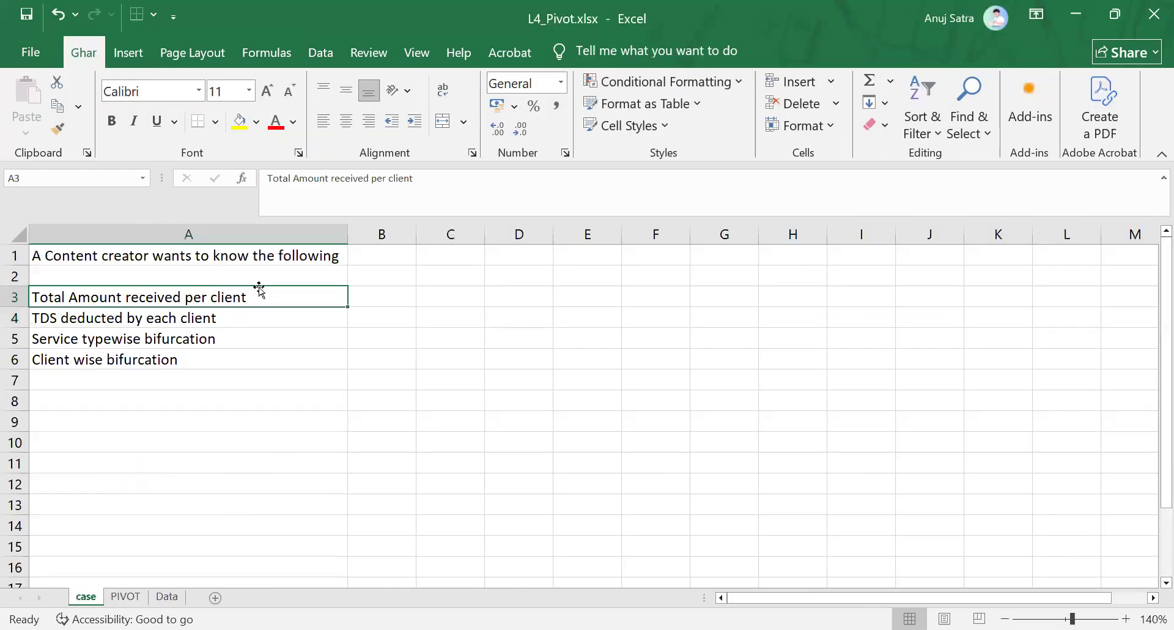
left_click(162, 598)
left_click(135, 599)
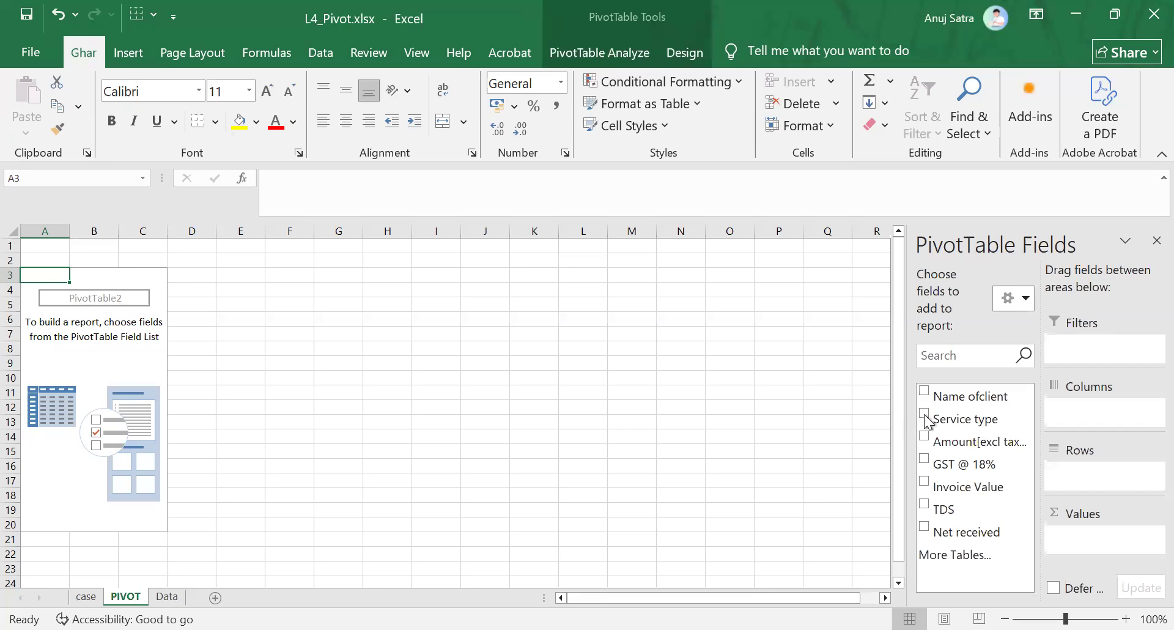
left_click_drag(960, 532, 1091, 529)
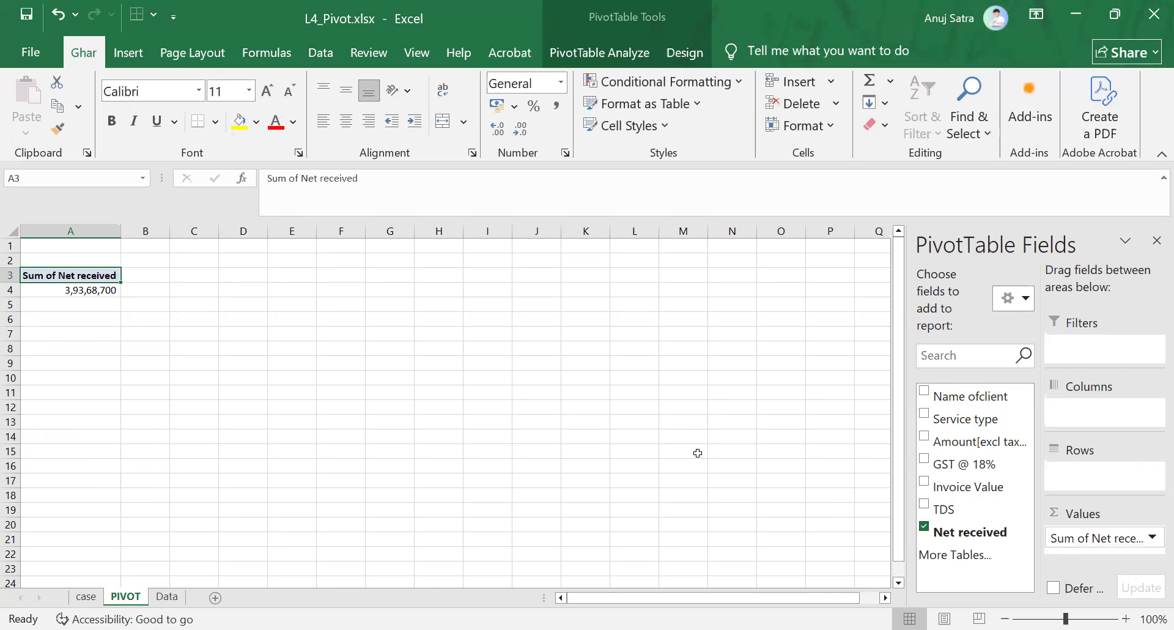
left_click_drag(949, 400, 1093, 476)
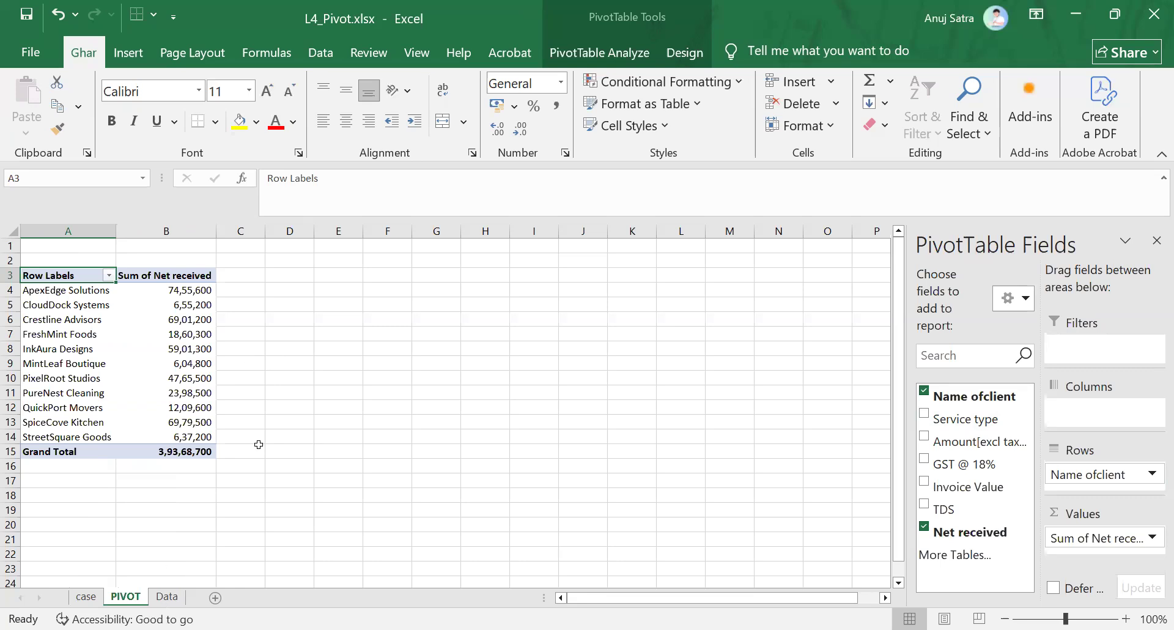
Step: Make the client-wise pivot show the sum of TDS first, followed by the sum of Net received
left_click(86, 597)
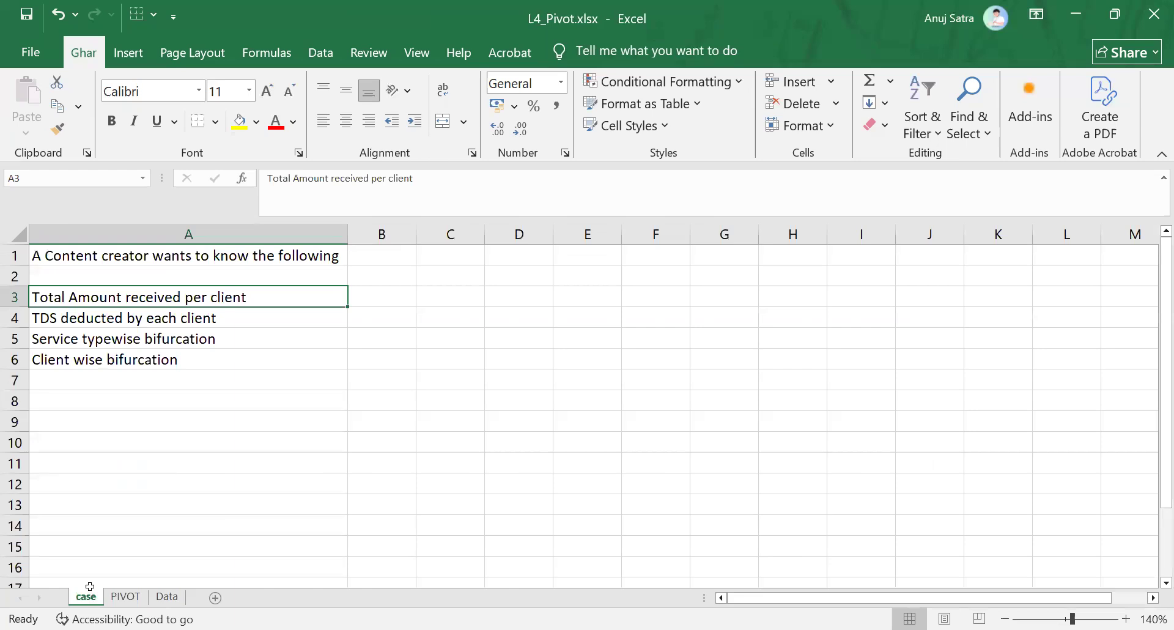
left_click(125, 596)
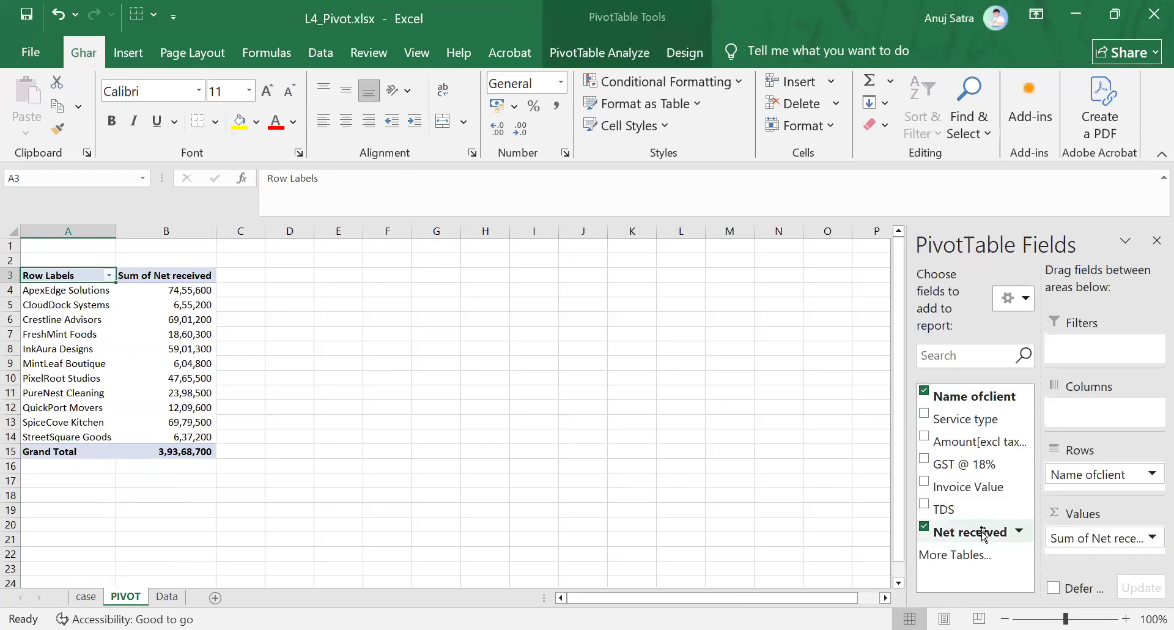
left_click(925, 527)
left_click(924, 504)
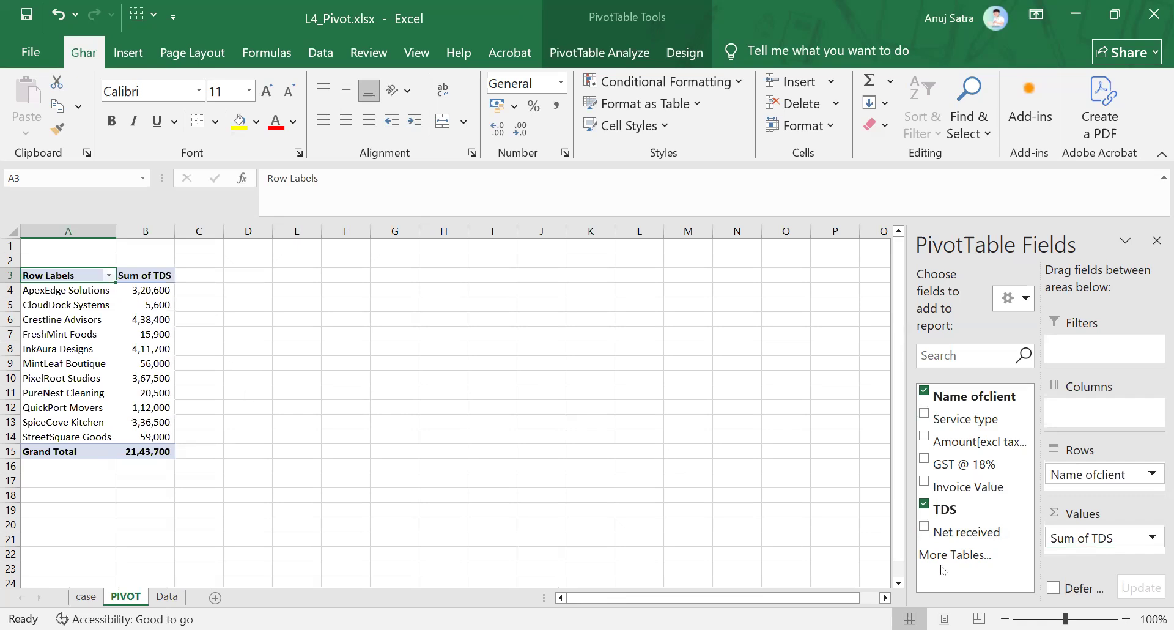
left_click_drag(956, 532, 1078, 556)
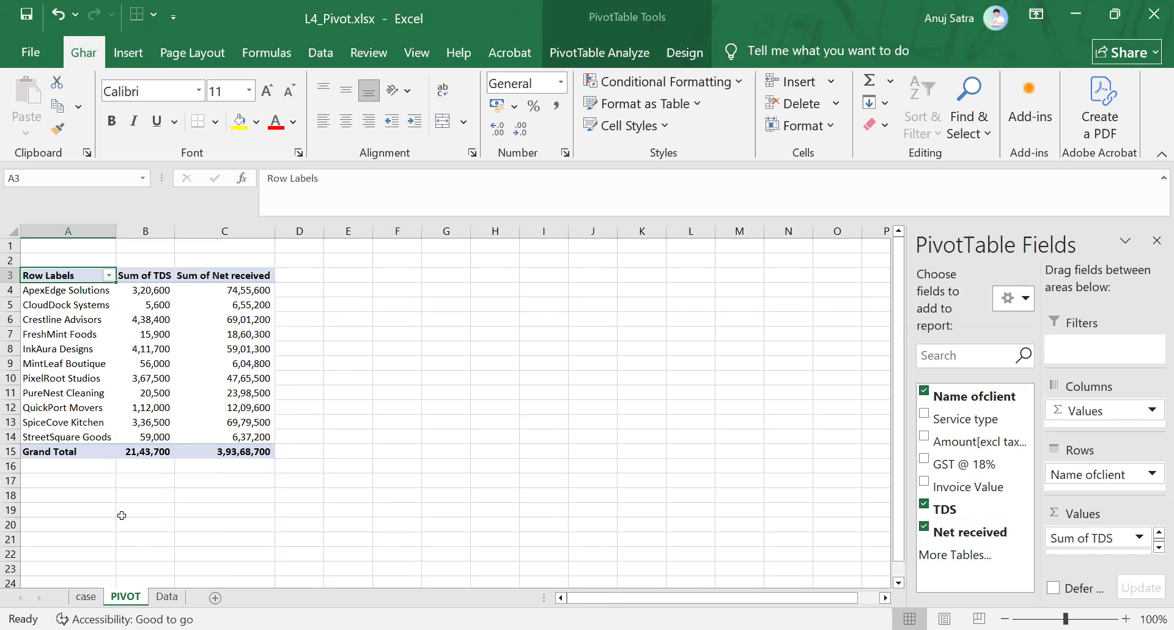
Step: Check the bifurcation requirements on the case sheet and replace Name ofclient with Service type as the pivot rows
left_click(86, 595)
left_click(290, 342)
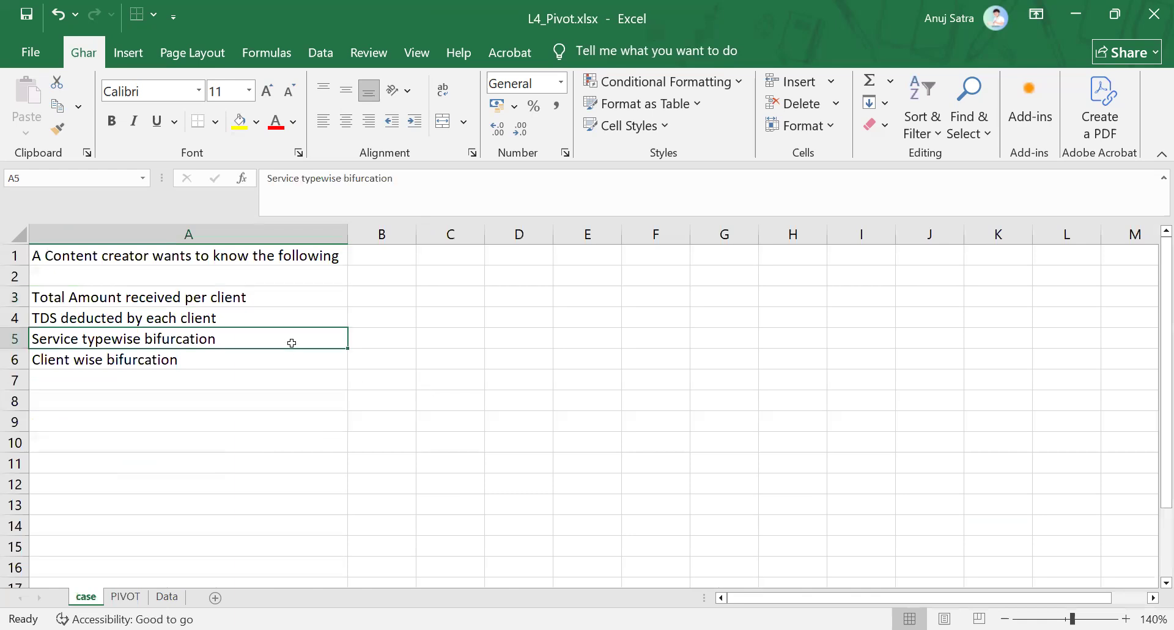
left_click(276, 360)
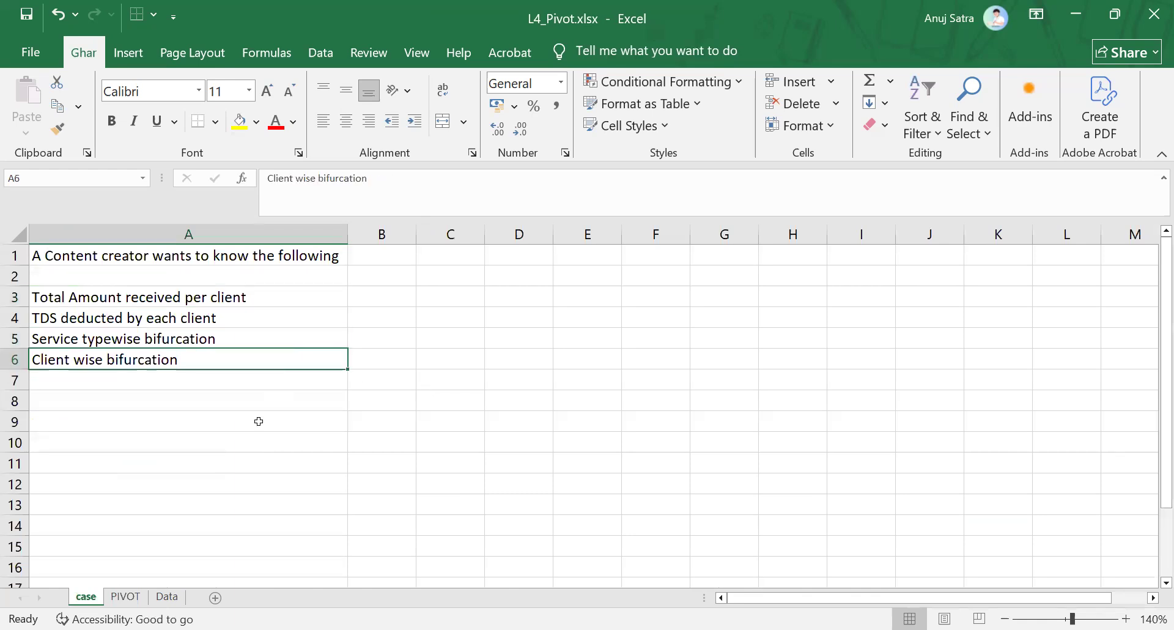
left_click(125, 596)
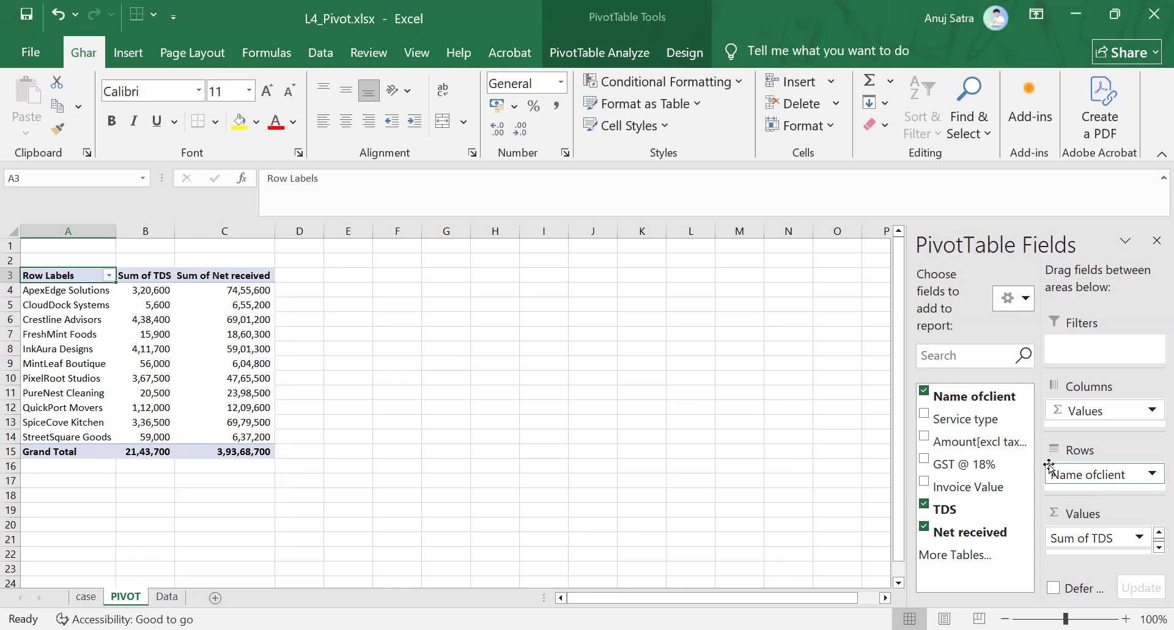
left_click(924, 391)
left_click_drag(942, 420, 1070, 476)
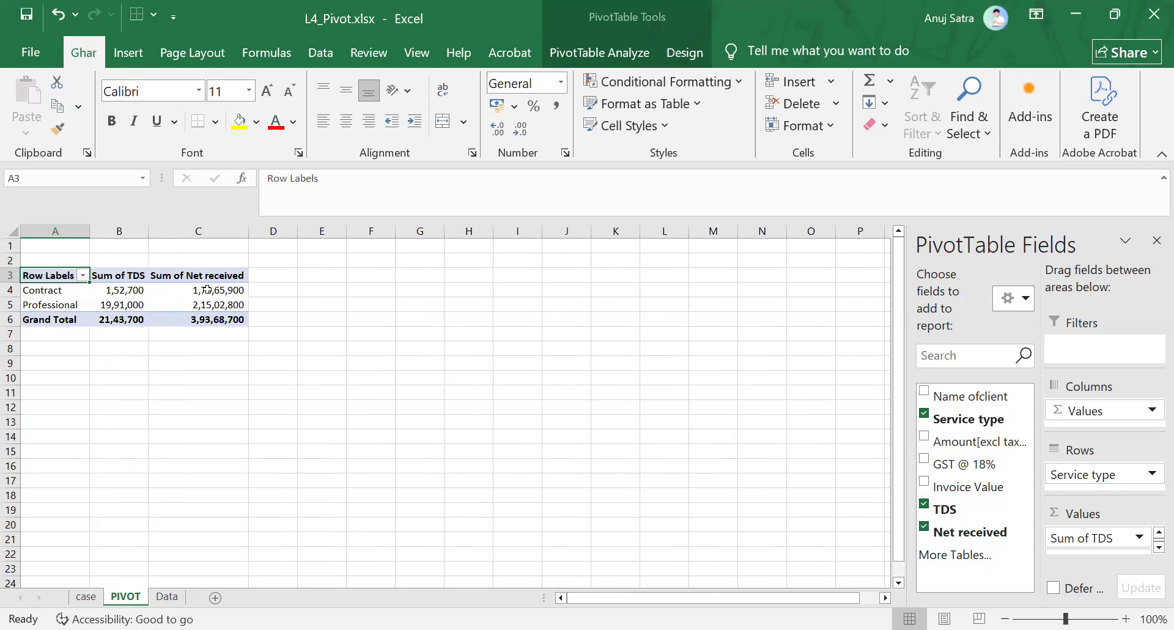
Step: Review the service-type pivot at 120% zoom against the requirements listed on the case sheet
scroll(611, 456, "up", 2)
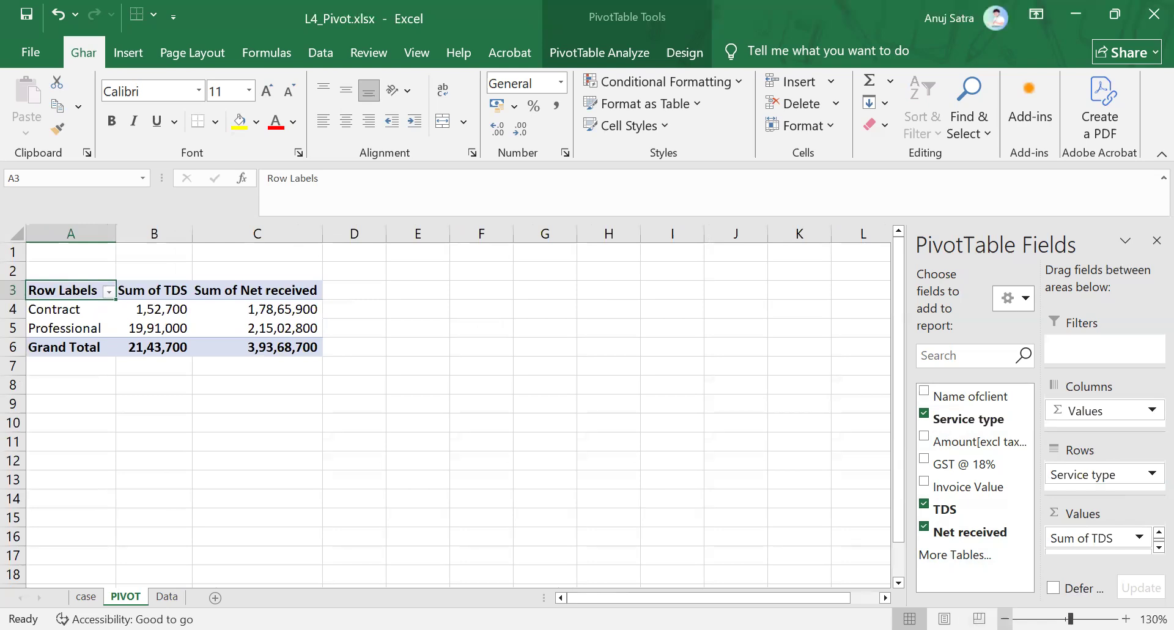
left_click(1005, 619)
left_click(409, 375)
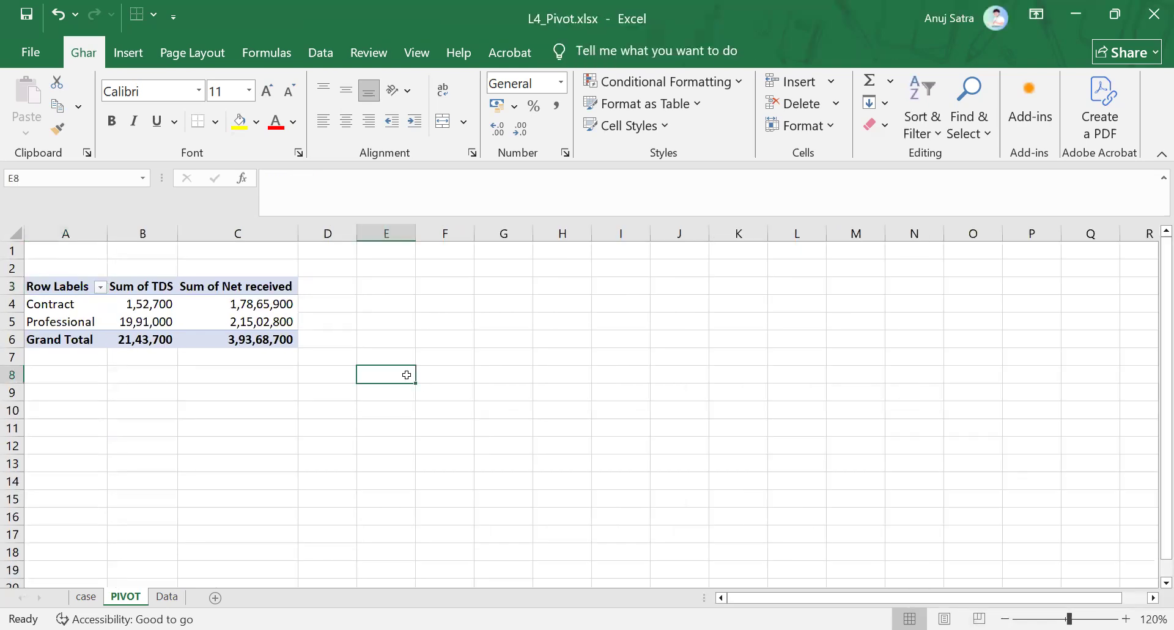
left_click(80, 597)
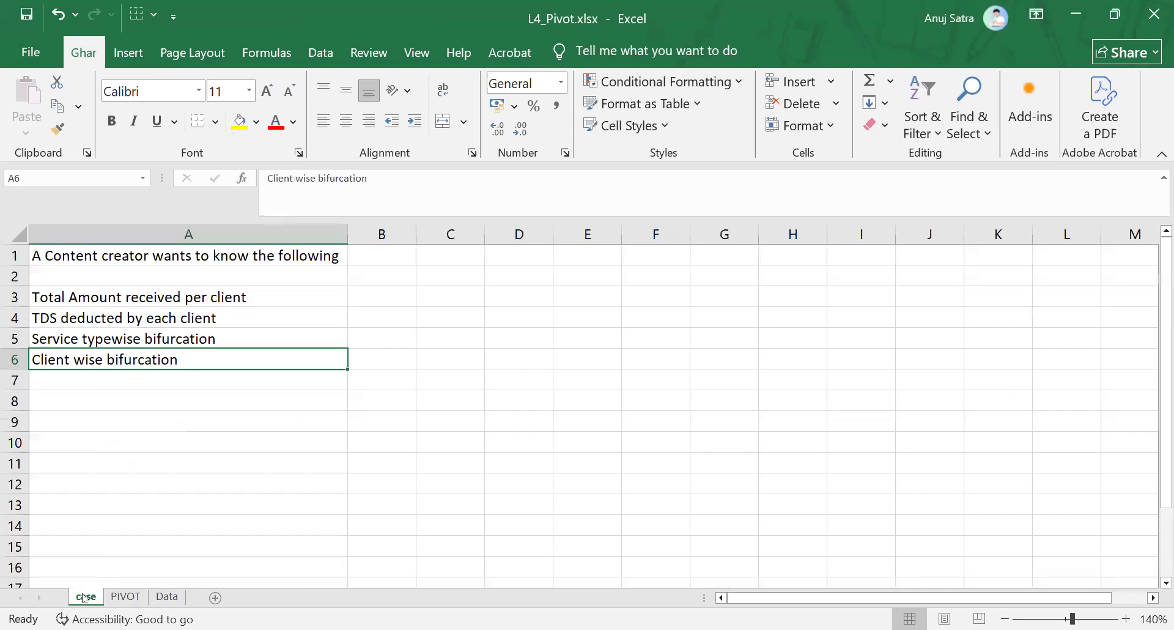
left_click(133, 597)
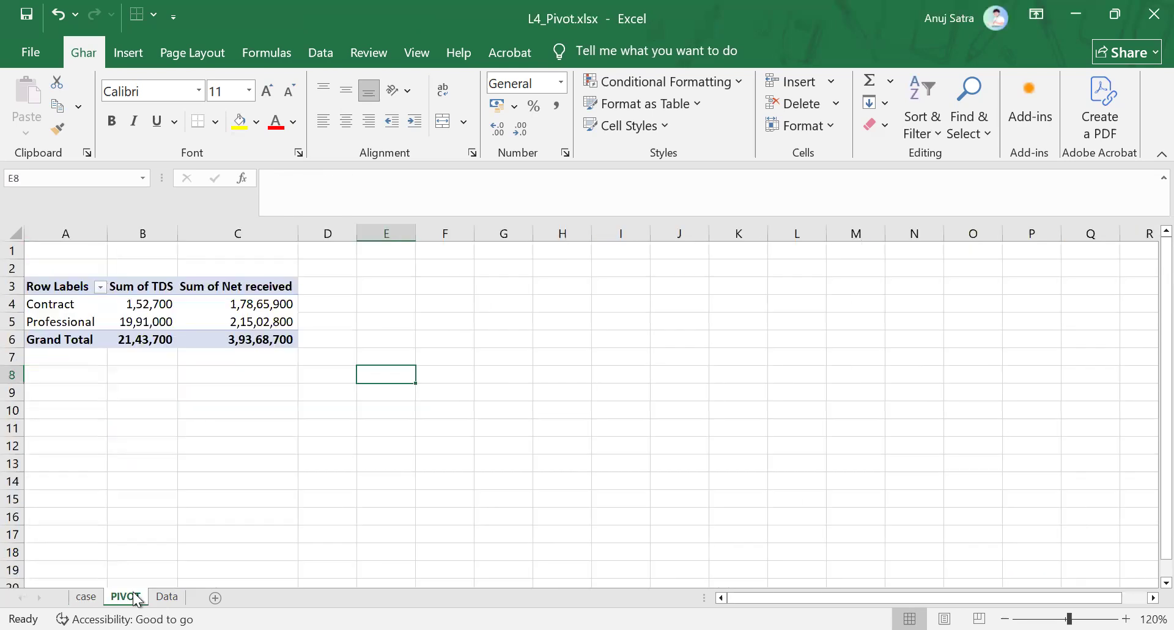
left_click(208, 321)
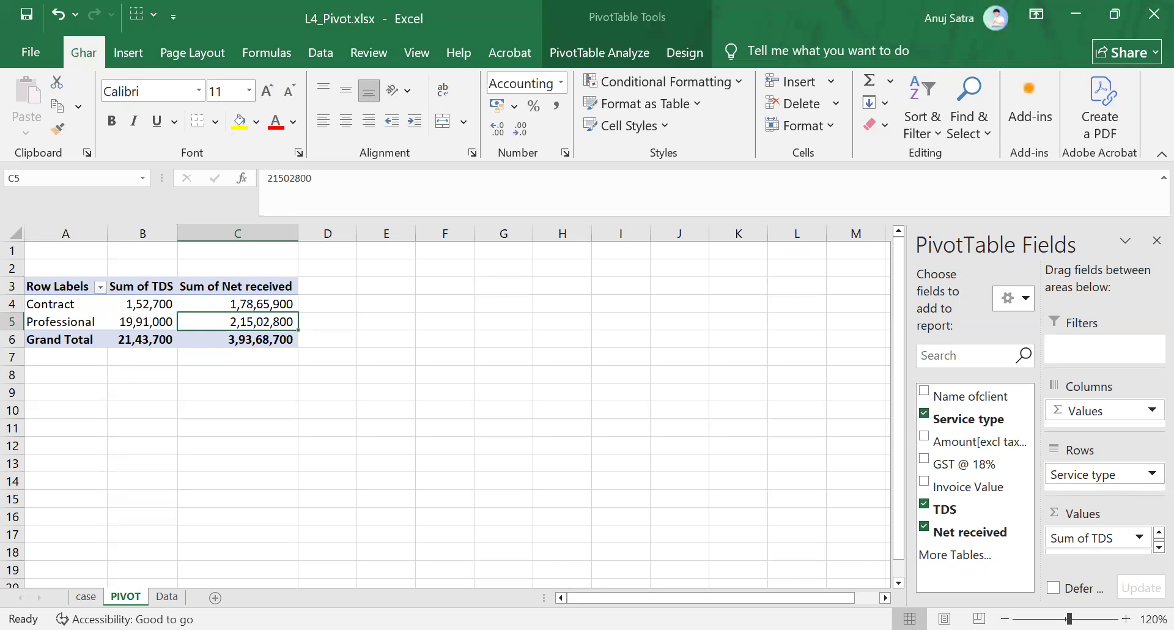
Step: Filter the Name ofclient column on the Data sheet to show only ApexEdge Solutions
left_click(167, 596)
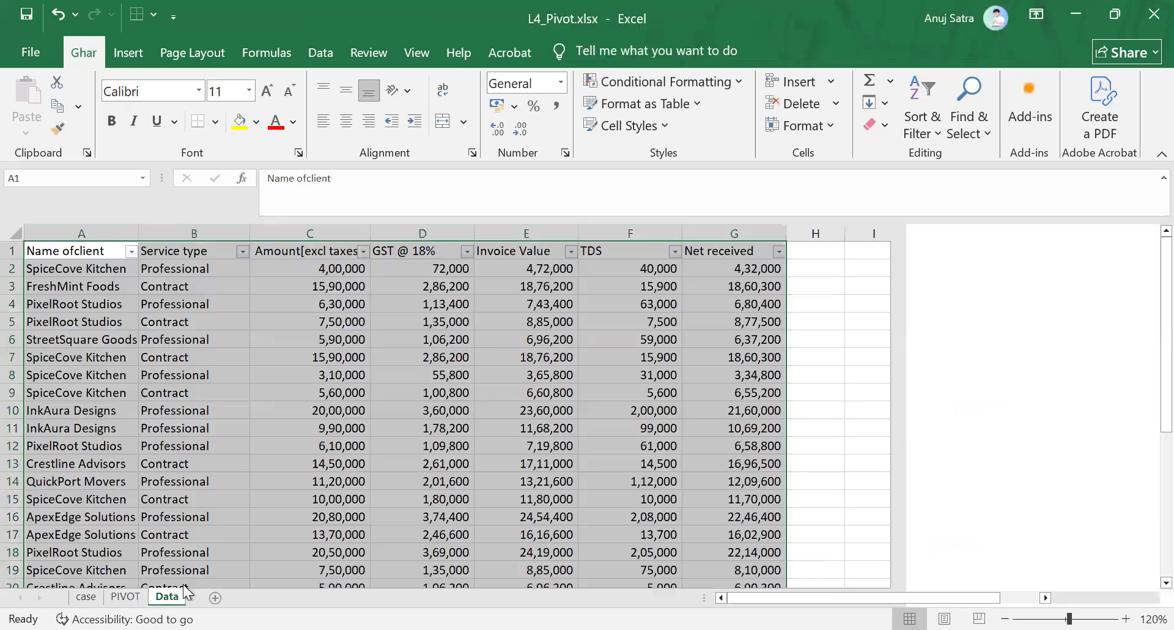
left_click(297, 332)
key("ctrl+Up")
key("ctrl+Left")
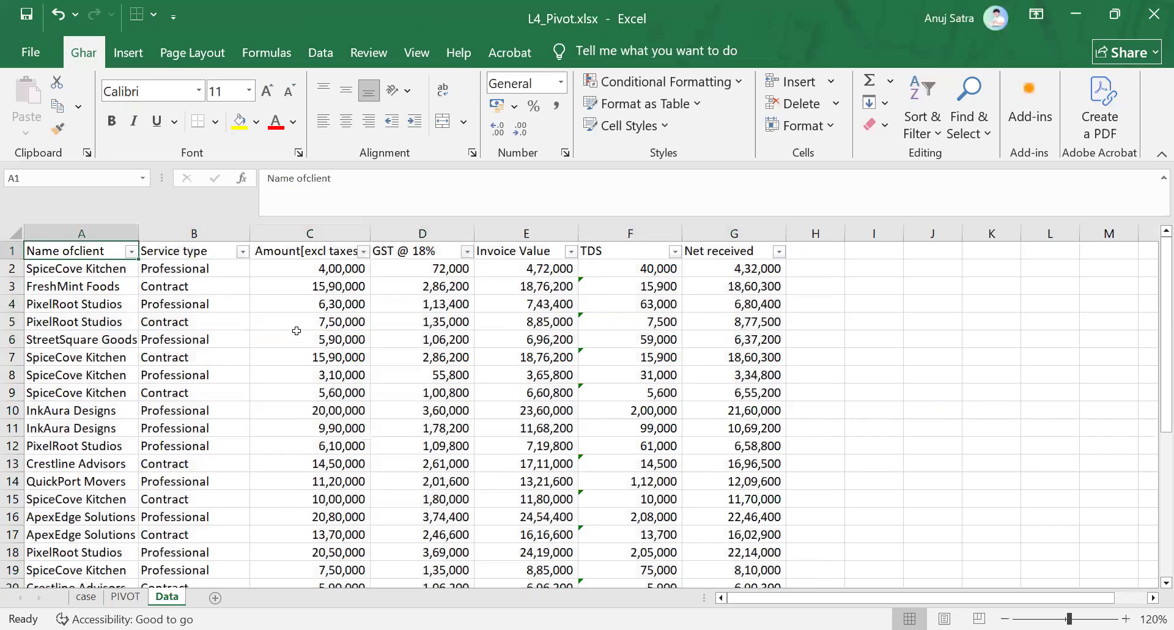
key("alt+Down")
key("Down")
key("Down")
key("Down")
key("Down")
key("Down")
key("Down")
key("Down")
key("Down")
key("Up")
key("Up")
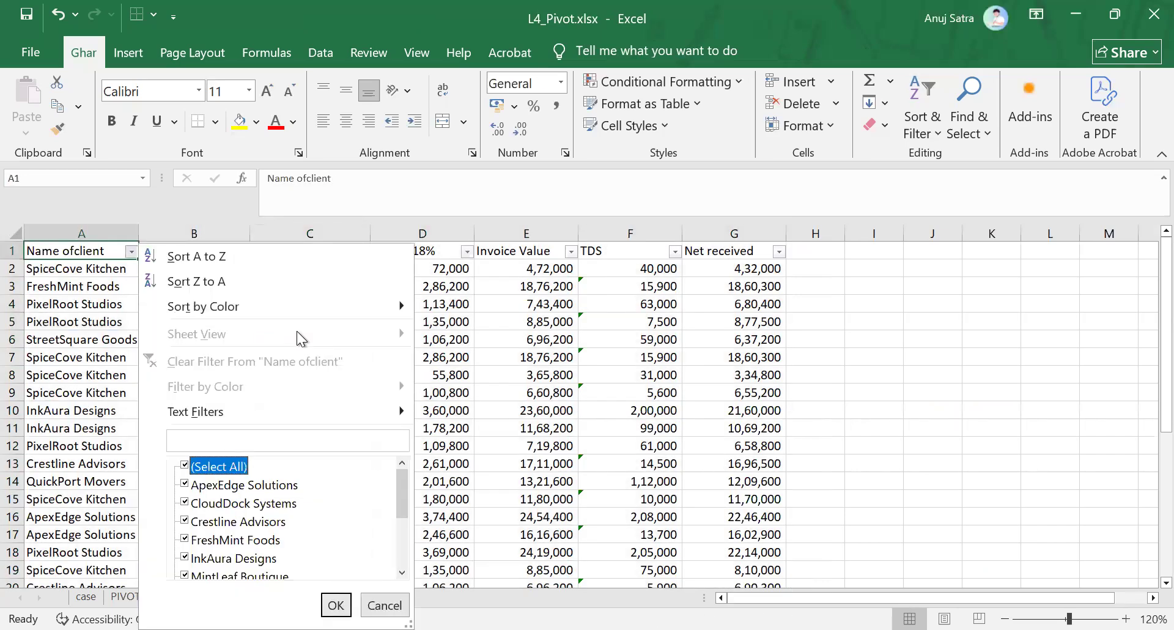
key("space")
key("Down")
key("space")
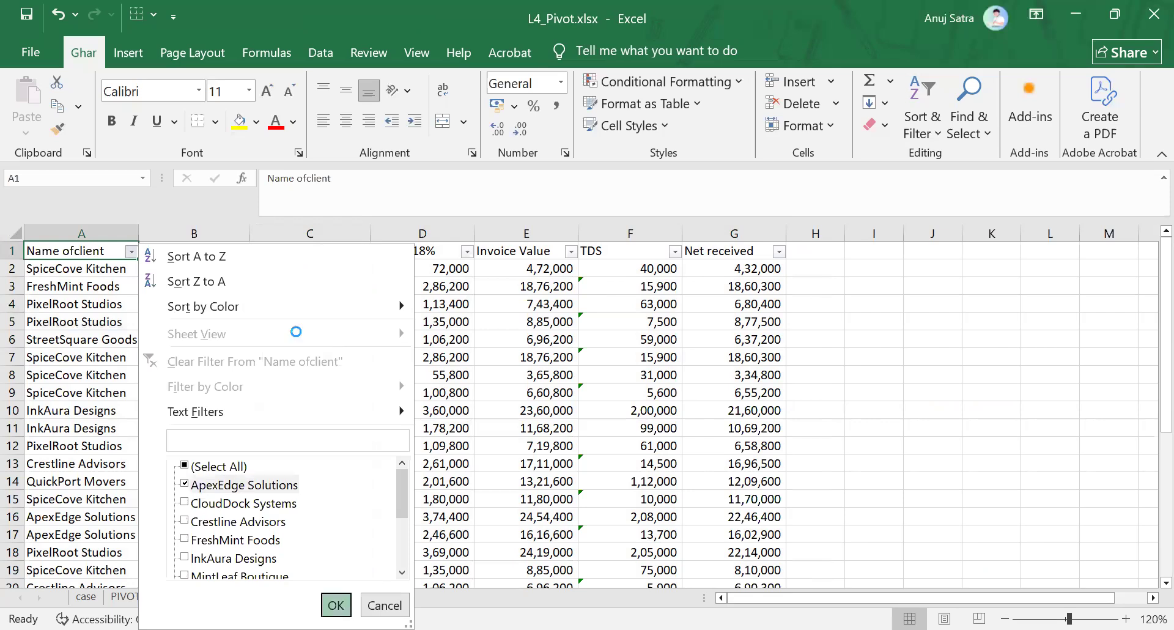
key("Return")
Step: Examine the Service type entries of the filtered ApexEdge Solutions records by selecting them
key("Down")
key("Right")
key("shift+Down")
key("shift+Down")
key("shift+Down")
key("shift+Down")
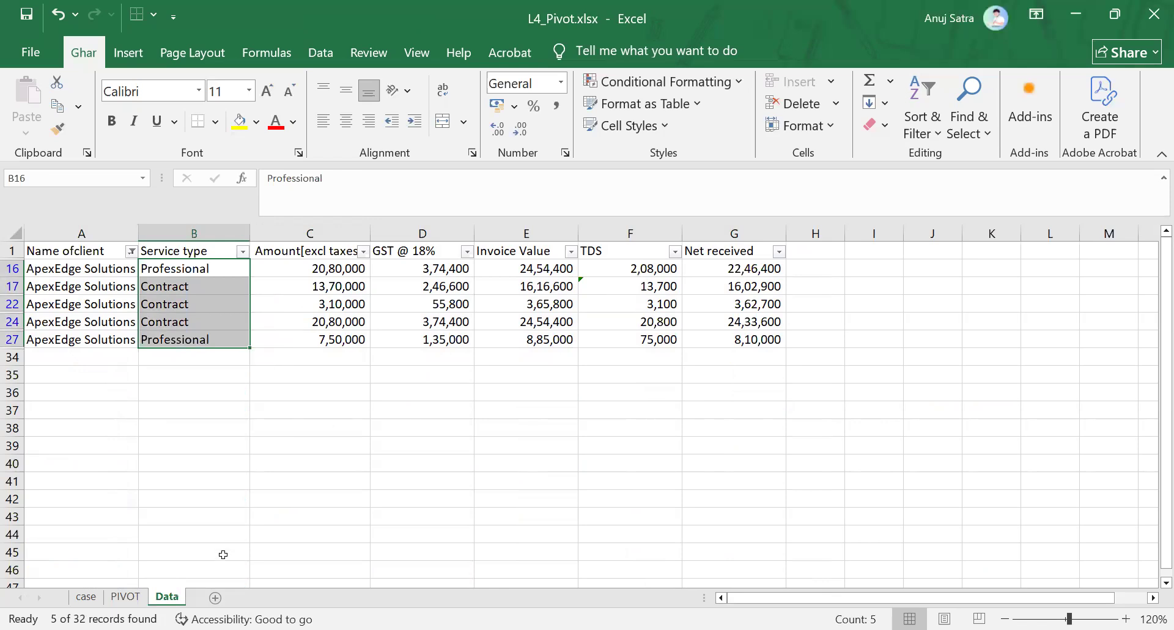
Step: Rebuild the rows on the PIVOT sheet with Name ofclient as the outer field and Service type nested beneath it
left_click(141, 597)
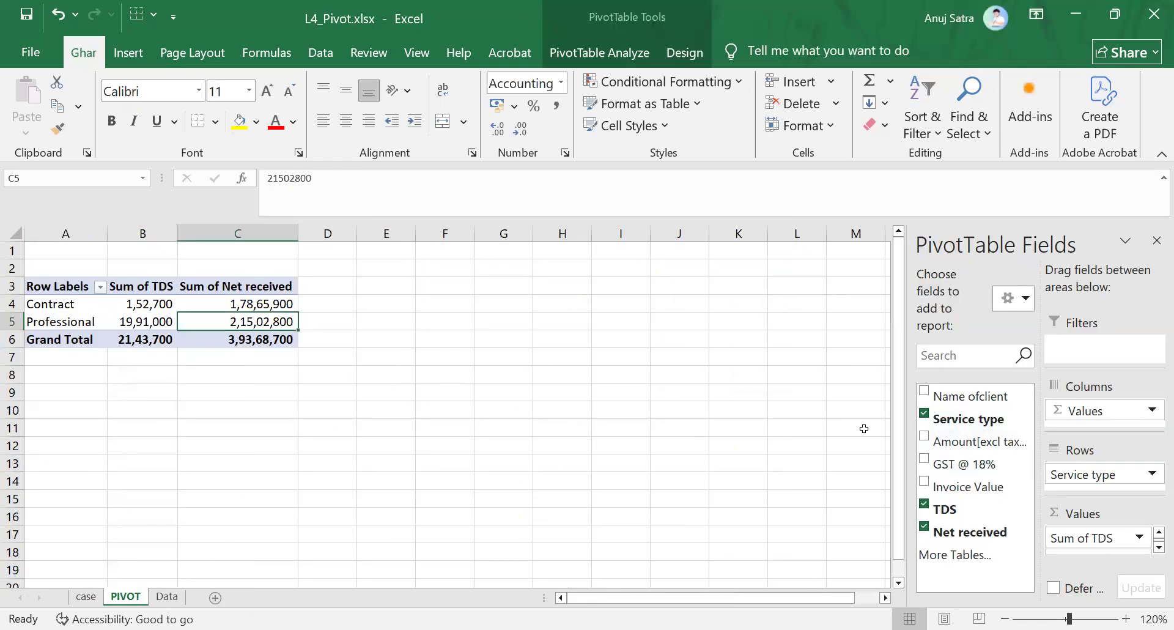
left_click(924, 415)
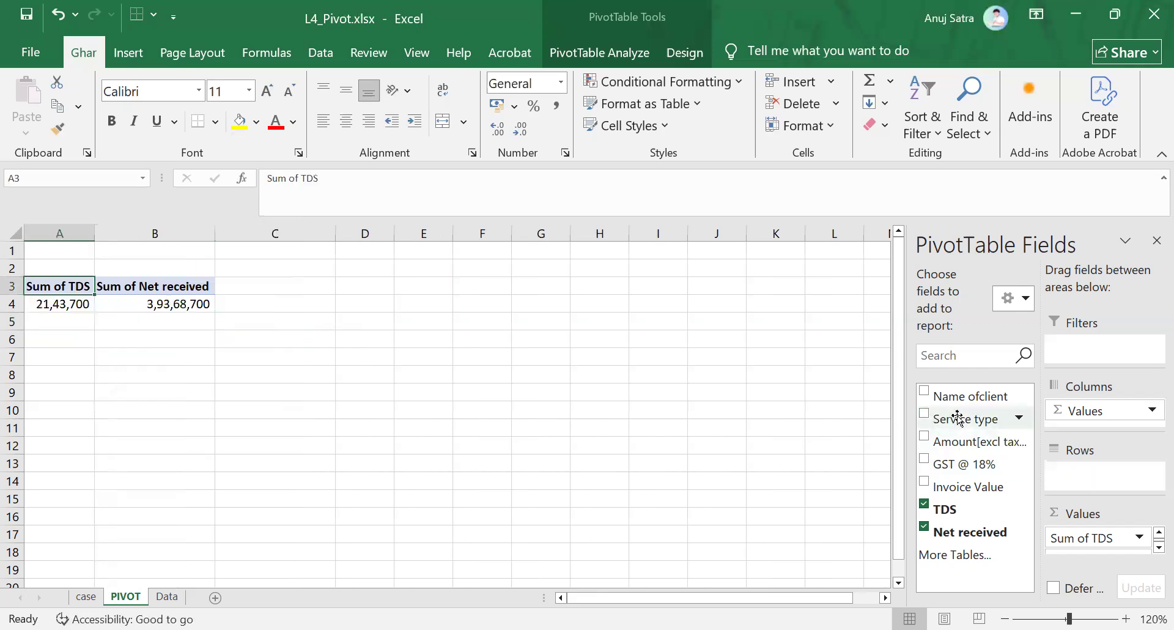
left_click_drag(954, 396, 1089, 468)
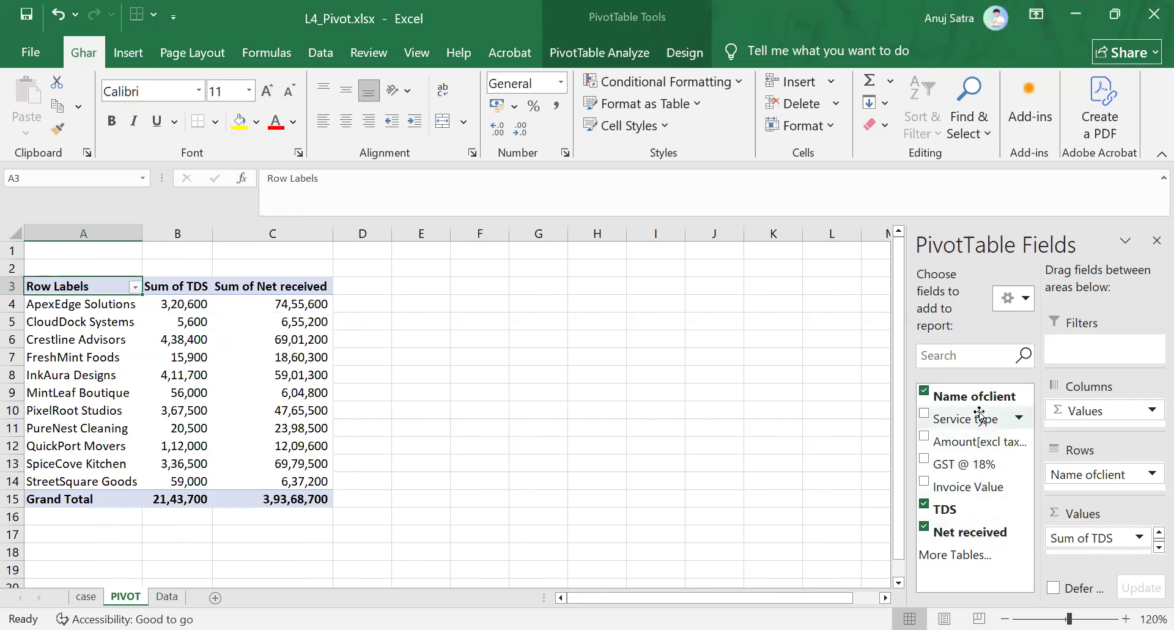
left_click_drag(962, 419, 1077, 489)
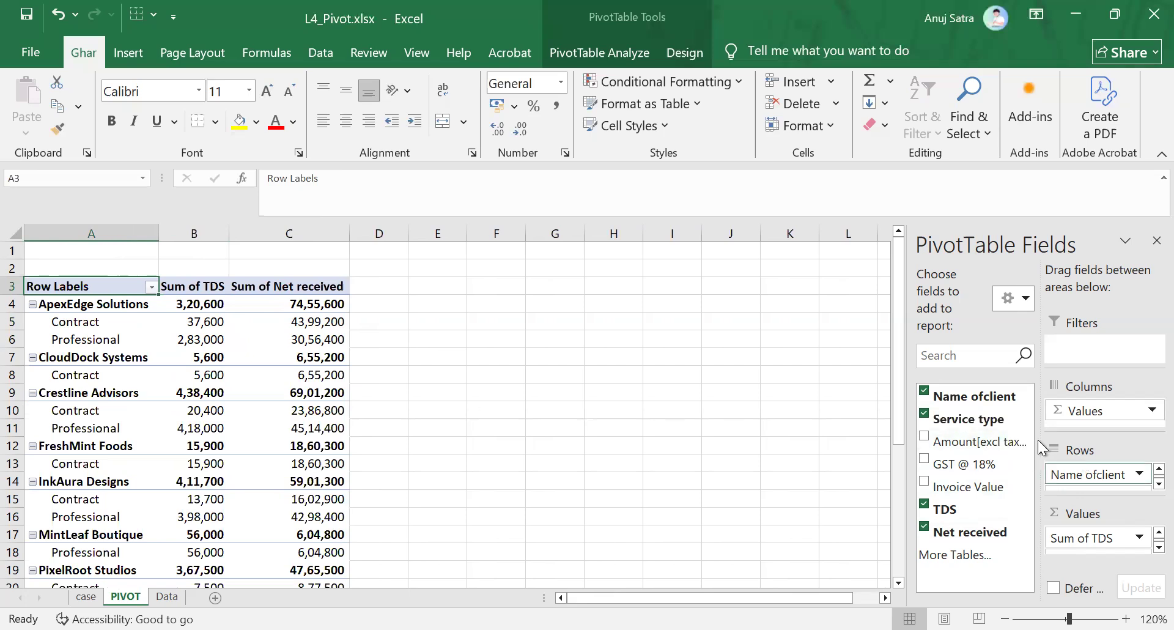
Step: Reverse the row nesting so Service type is the outer field with Name ofclient beneath it, and review the whole pivot
left_click(924, 413)
left_click(924, 392)
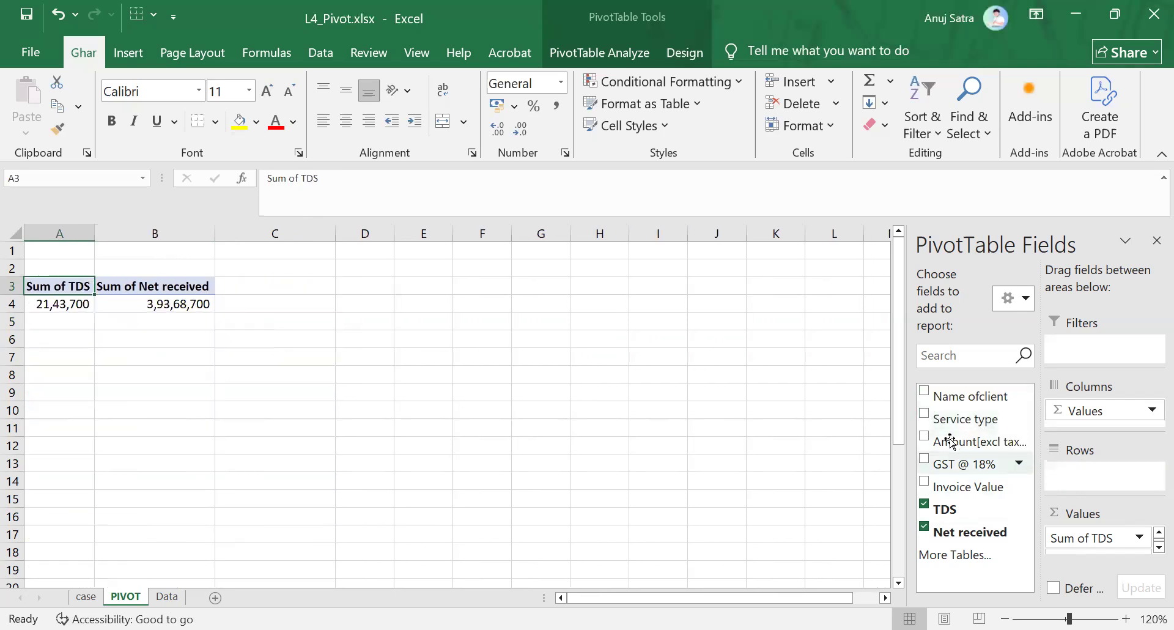
left_click(923, 414)
left_click_drag(952, 397, 1083, 487)
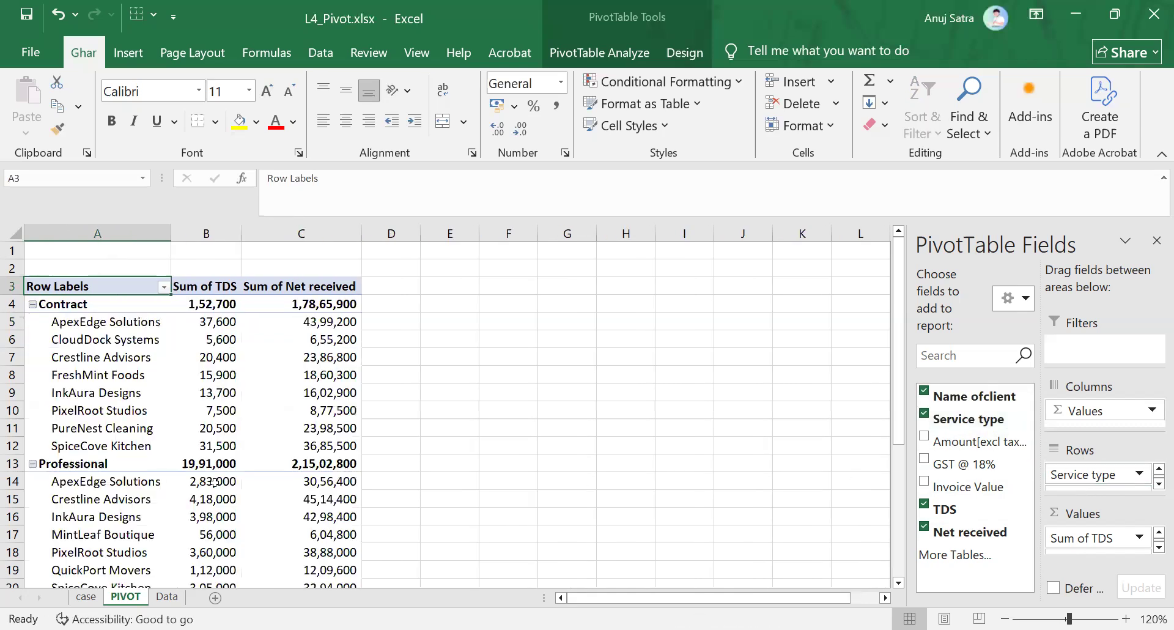
scroll(433, 384, "down", 1)
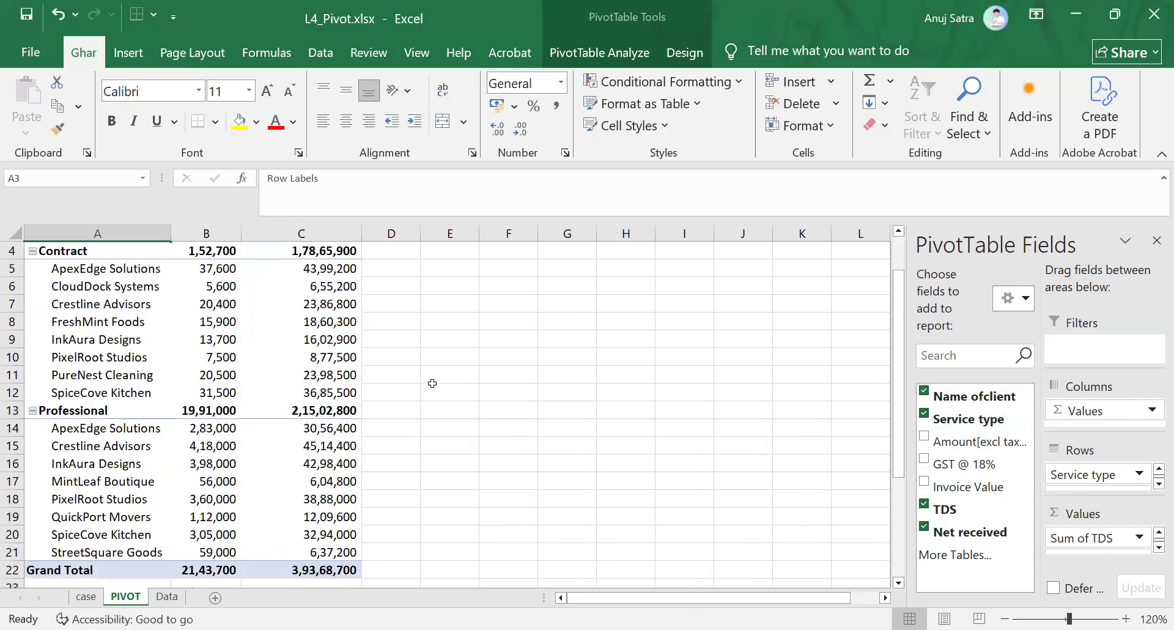
scroll(434, 383, "up", 1)
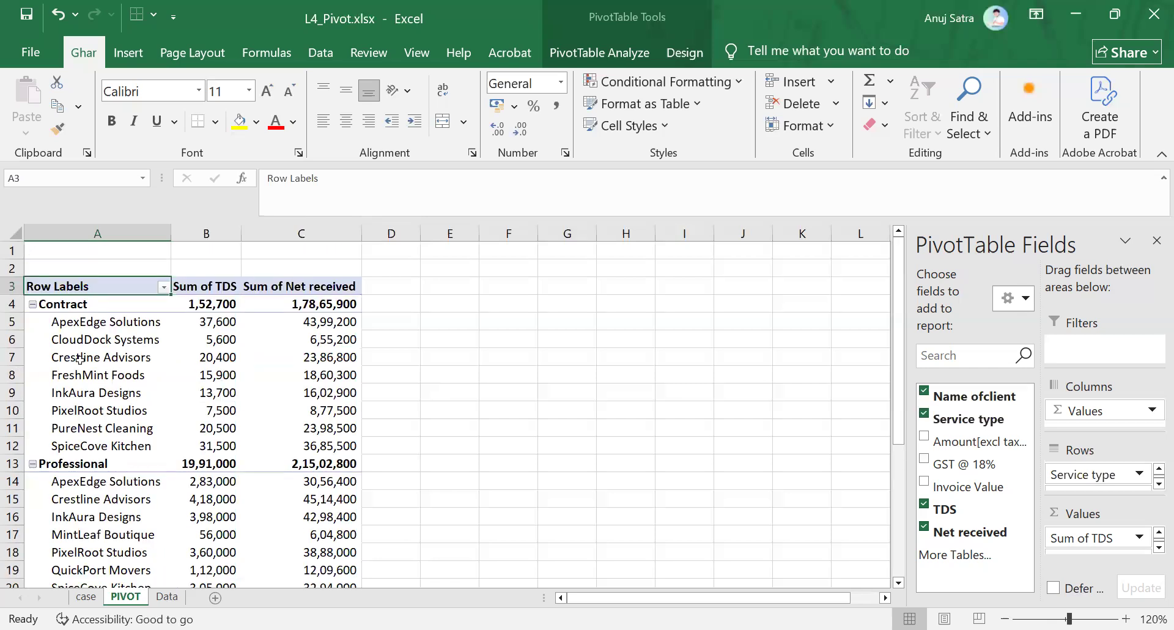
scroll(141, 463, "down", 1)
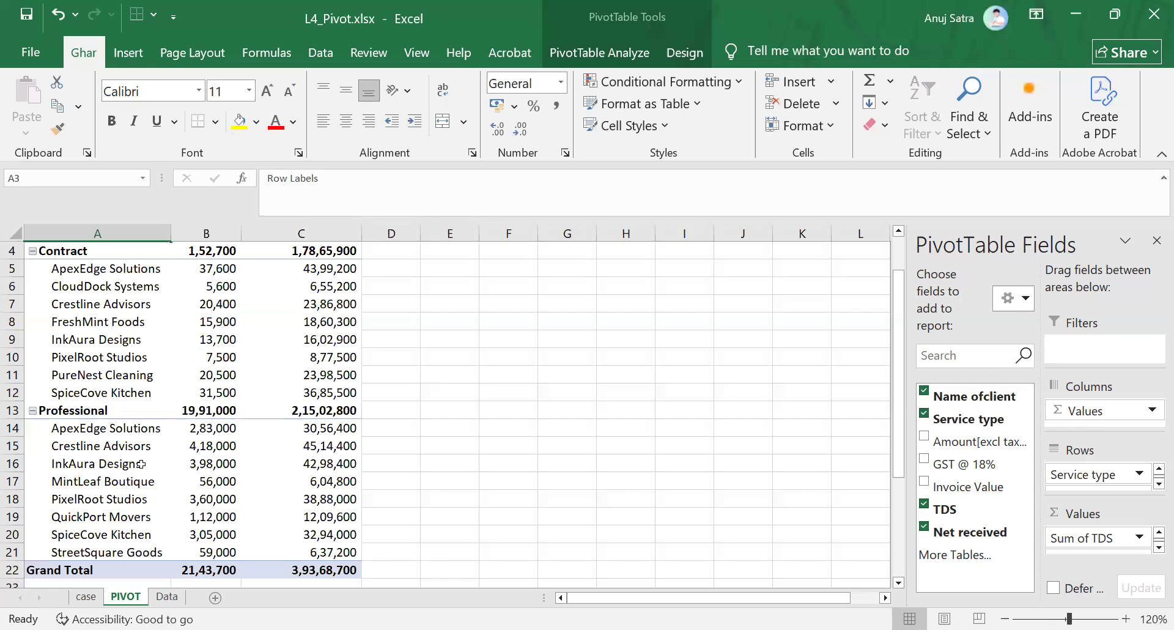
scroll(141, 463, "up", 1)
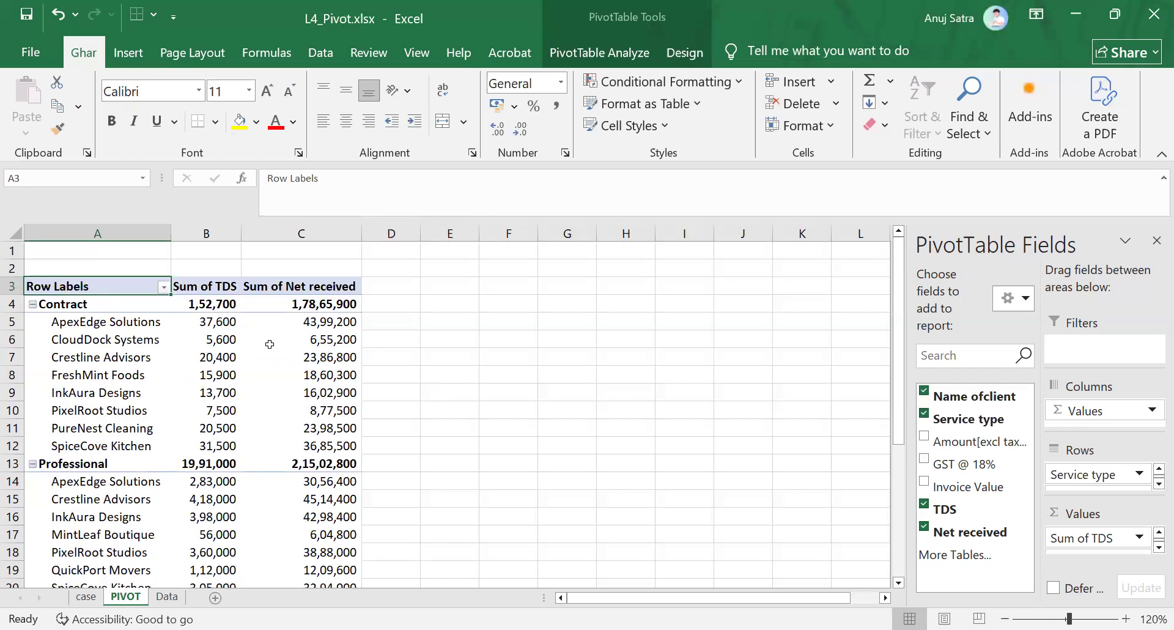
Step: Remove TDS and Net received from the pivot values, and try GST @ 18% as the summed value before removing it
left_click(924, 503)
left_click(924, 526)
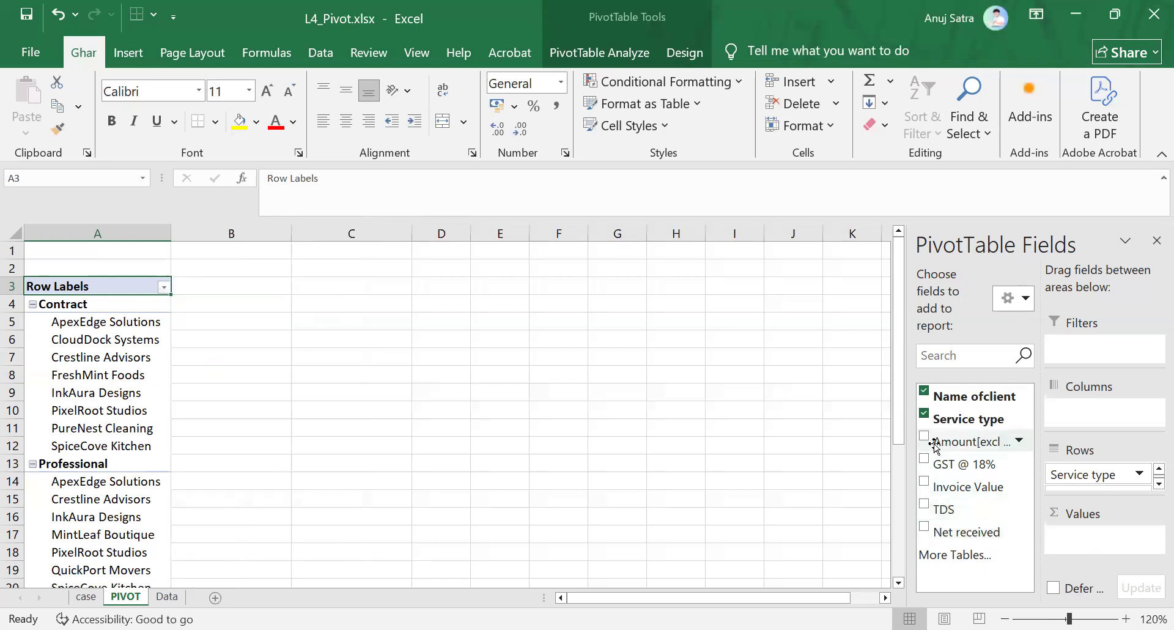
left_click_drag(942, 442, 1071, 539)
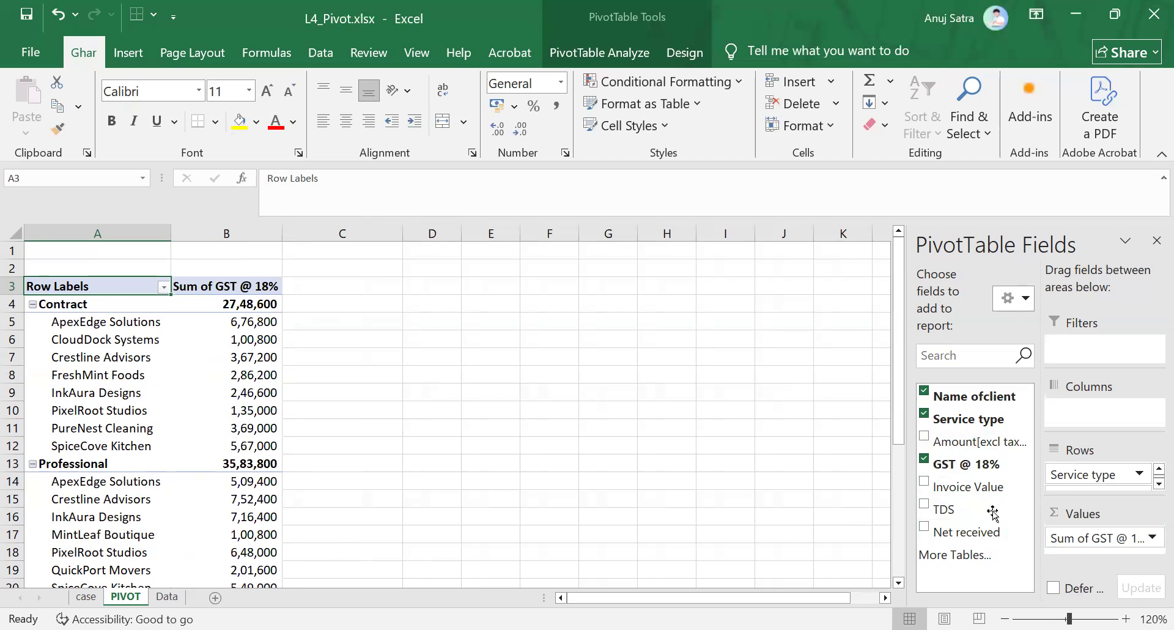
left_click(935, 464)
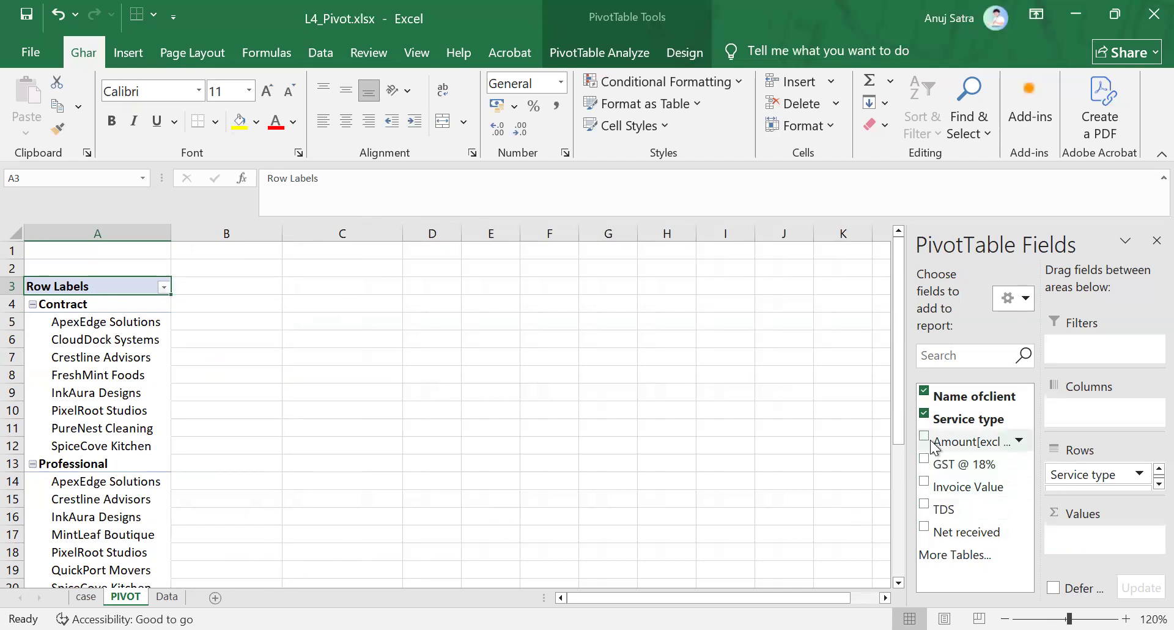
Step: Sum Invoice Value, TDS and Net received in that order as the pivot values
left_click(923, 482)
left_click(927, 529)
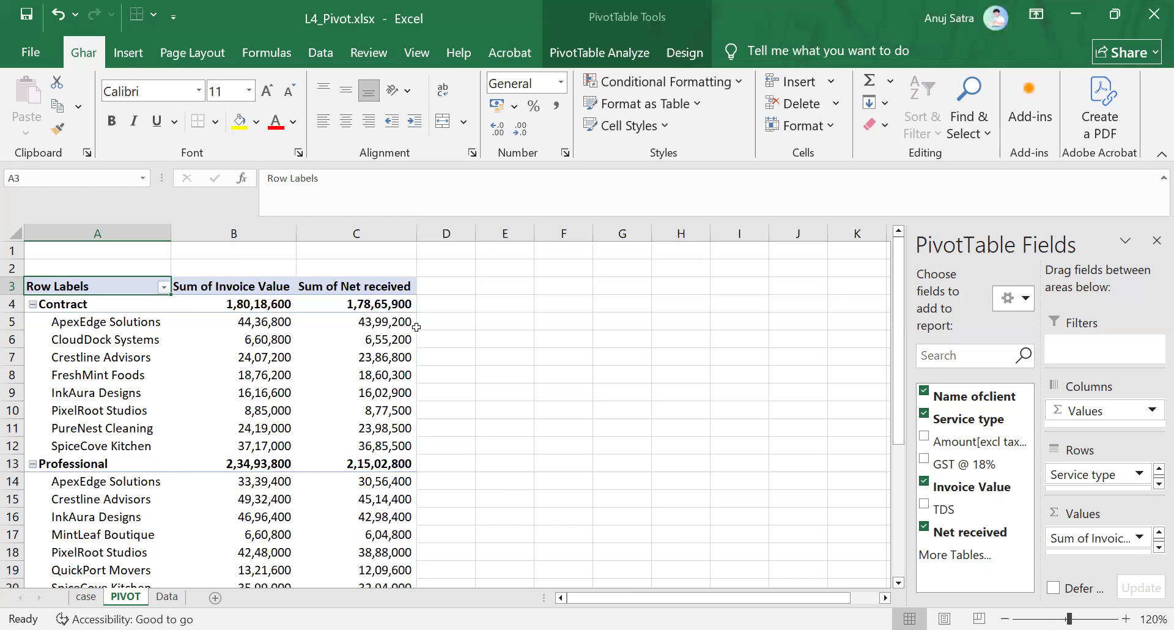
left_click(924, 527)
left_click_drag(941, 509, 1073, 551)
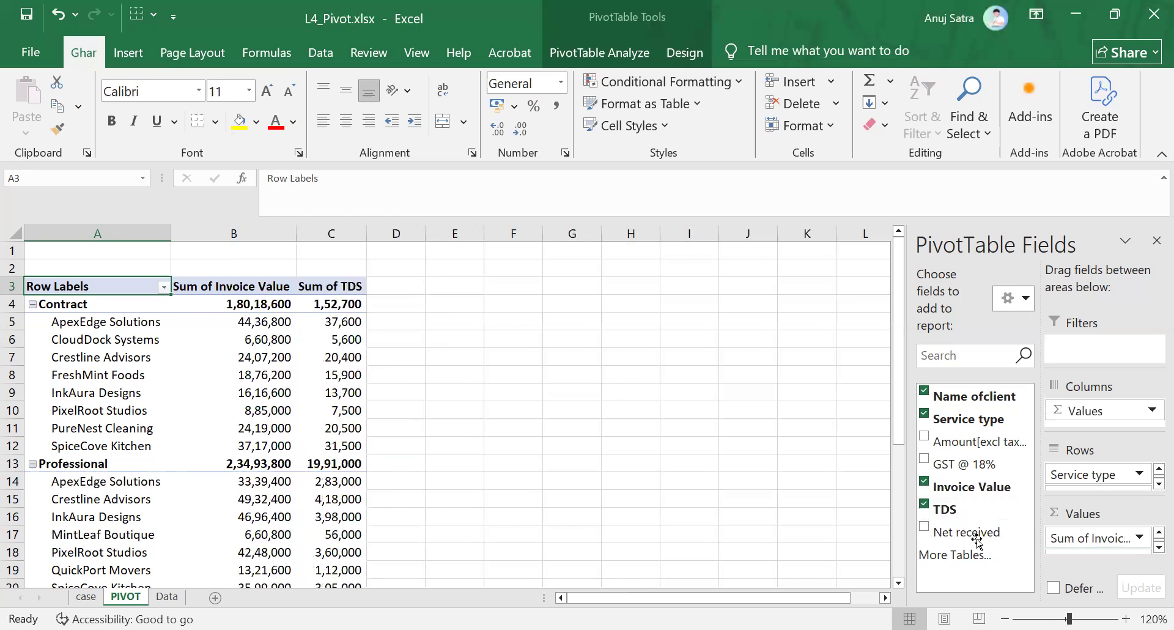
left_click(924, 527)
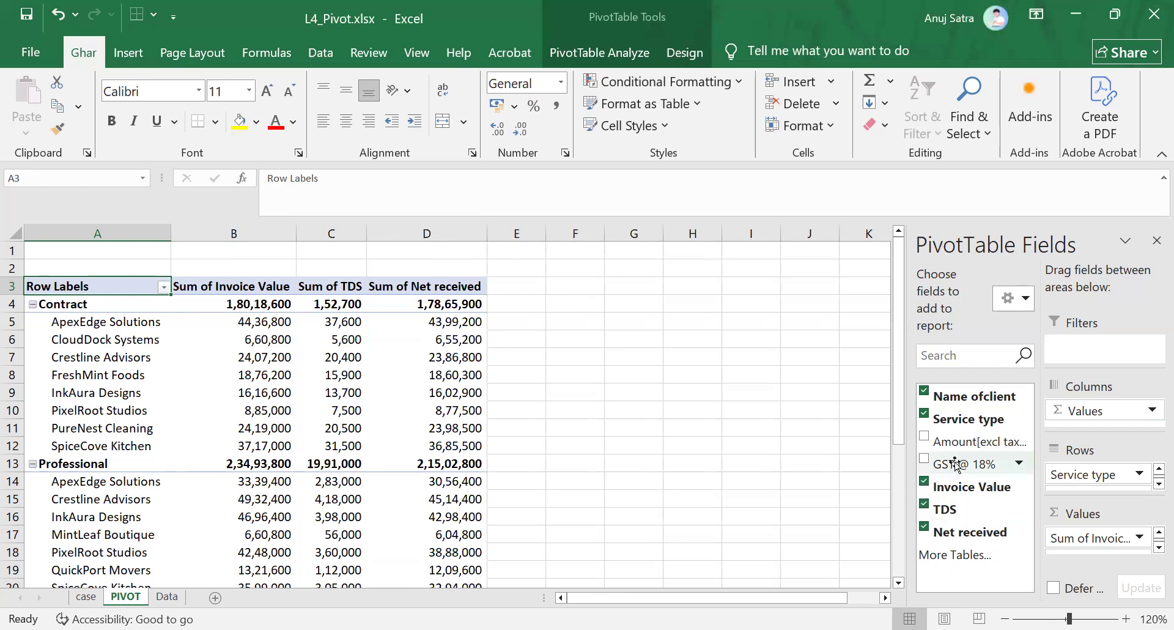
Step: Clear all value and row fields from the pivot layout
left_click(924, 527)
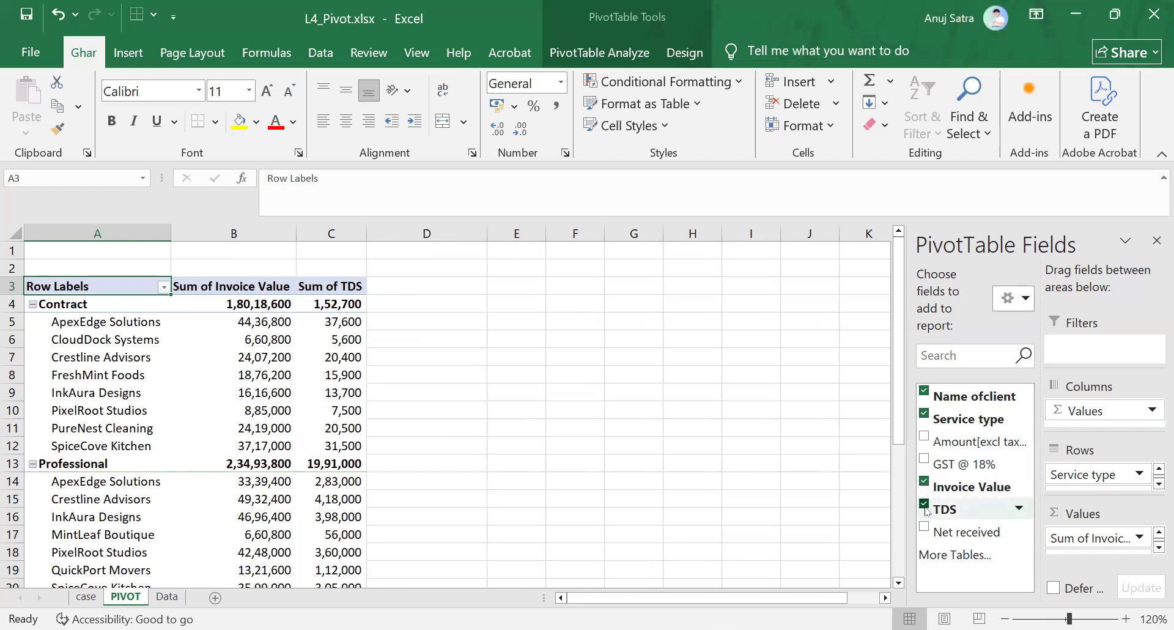
left_click(924, 504)
left_click(924, 482)
left_click(924, 414)
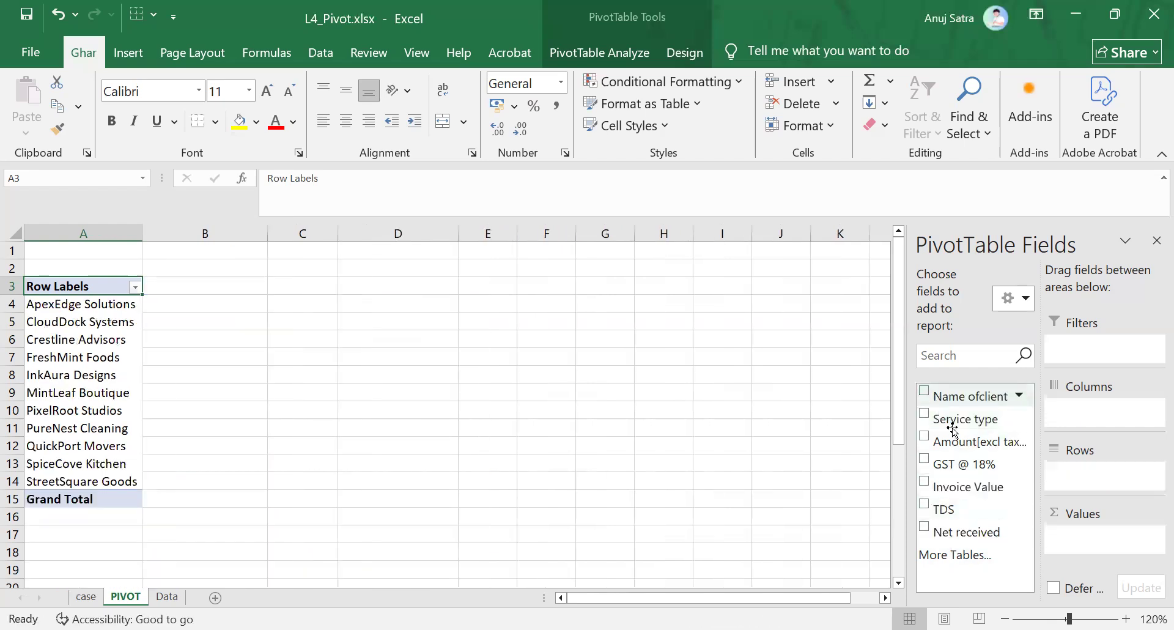
left_click(924, 390)
Step: Lay out the pivot with Name ofclient as rows, Service type as columns and the sum of Net received as values
left_click_drag(942, 397, 1075, 474)
left_click_drag(952, 419, 1070, 411)
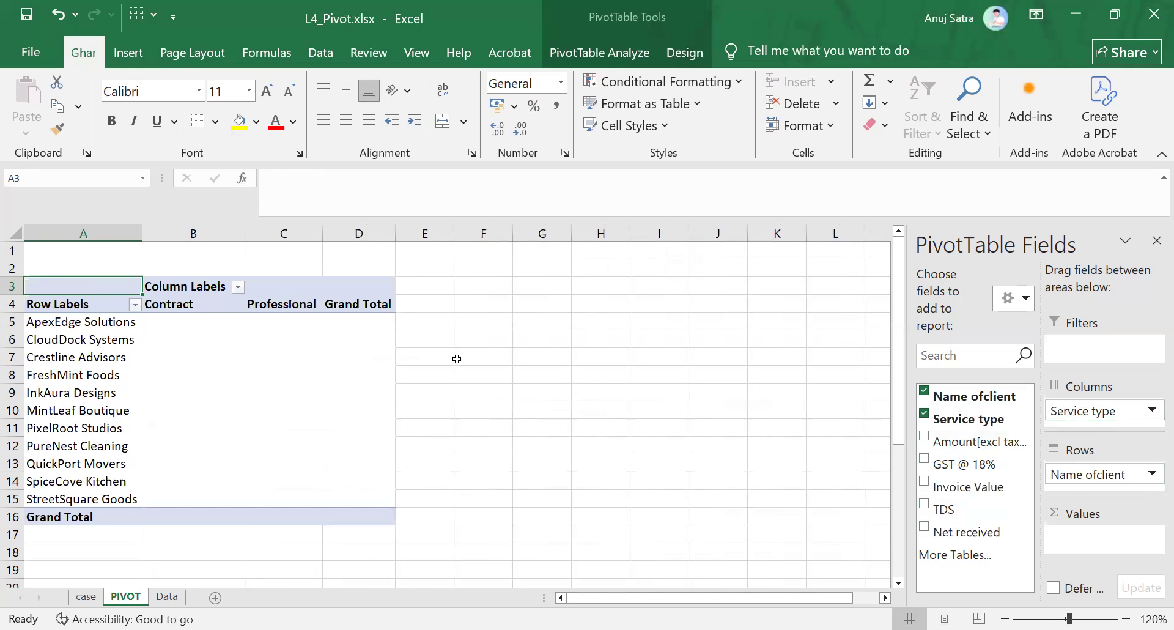
left_click_drag(945, 532, 1092, 542)
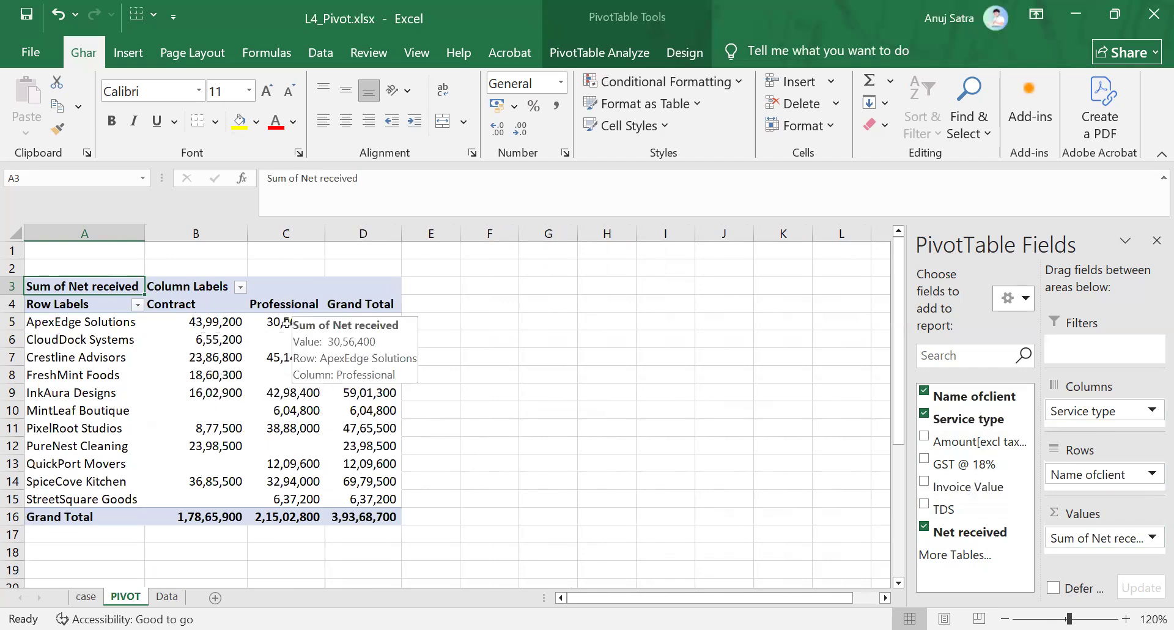
Step: Replace Net received with the sum of TDS in the pivot values, and check the requirements on the case sheet
left_click(924, 526)
left_click_drag(942, 508, 1095, 541)
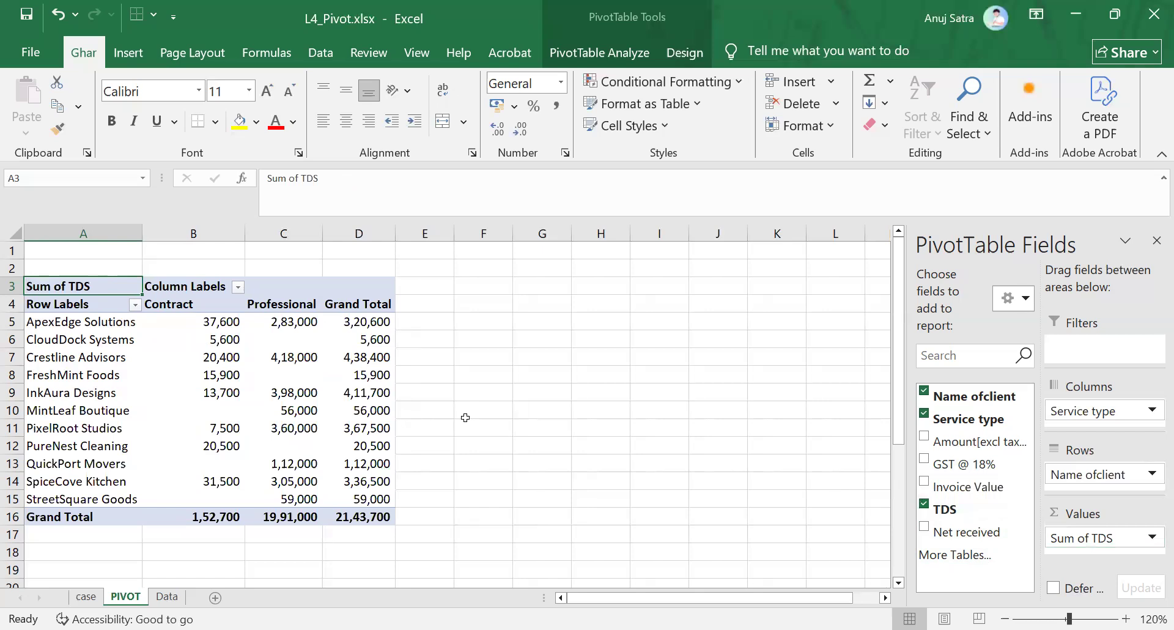
left_click(85, 597)
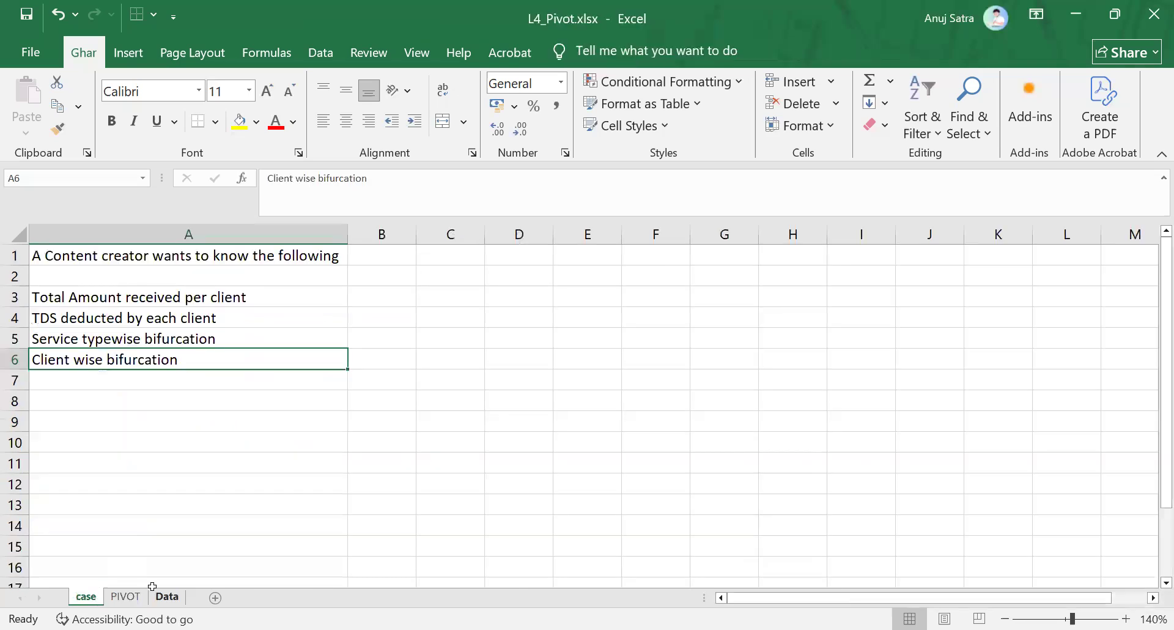
left_click(125, 596)
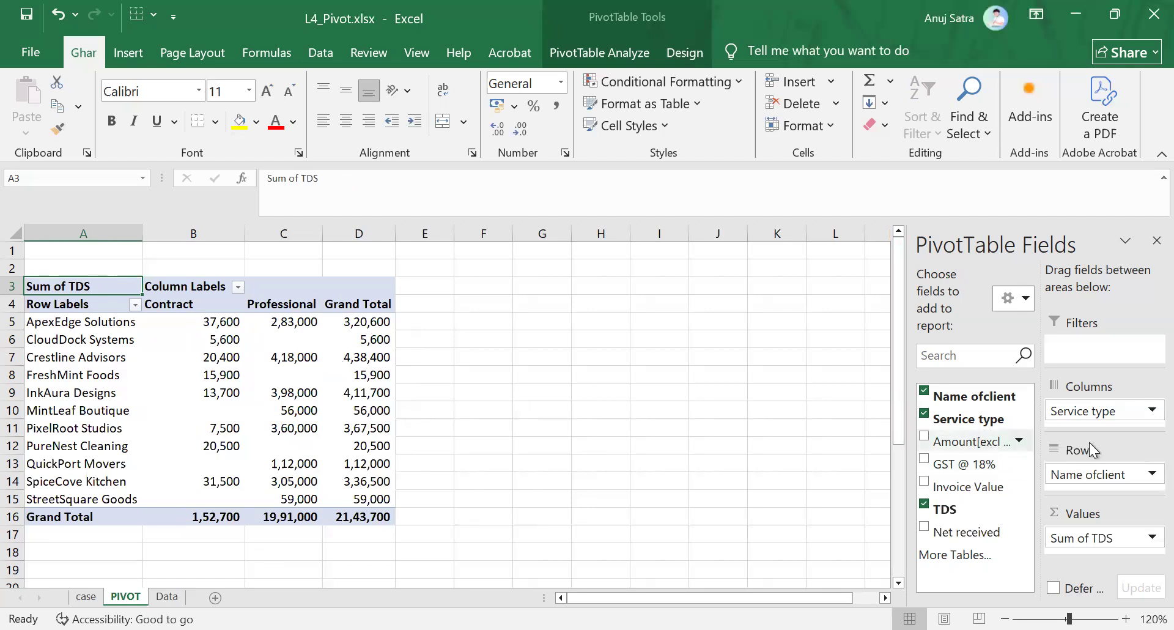
Step: Move Service type from the pivot columns to the report filter, allow multiple items, and filter to Contract only
left_click_drag(1100, 411, 1081, 352)
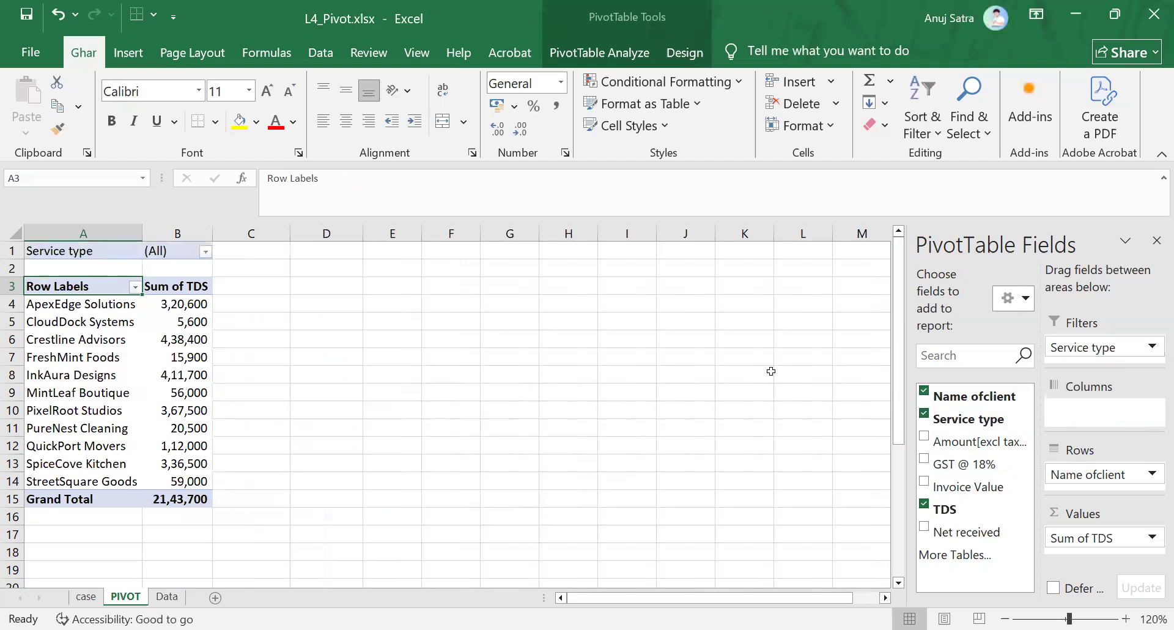
left_click(205, 254)
left_click(27, 428)
left_click(23, 334)
left_click(167, 460)
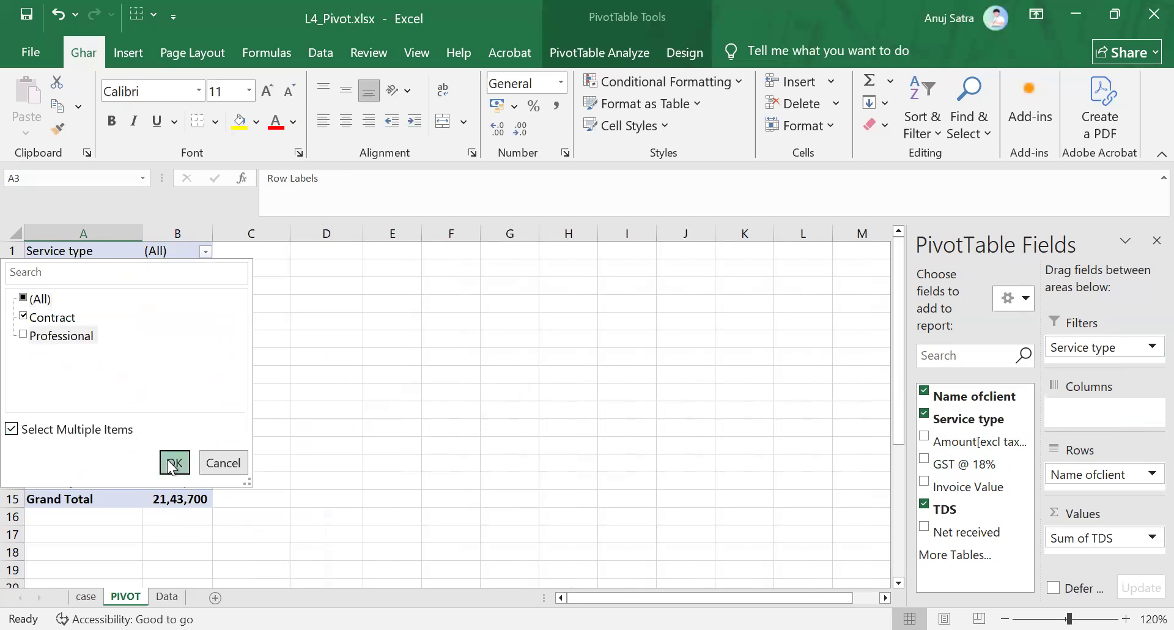
Step: Change the Service type report filter to show Professional only
left_click(205, 252)
left_click(23, 316)
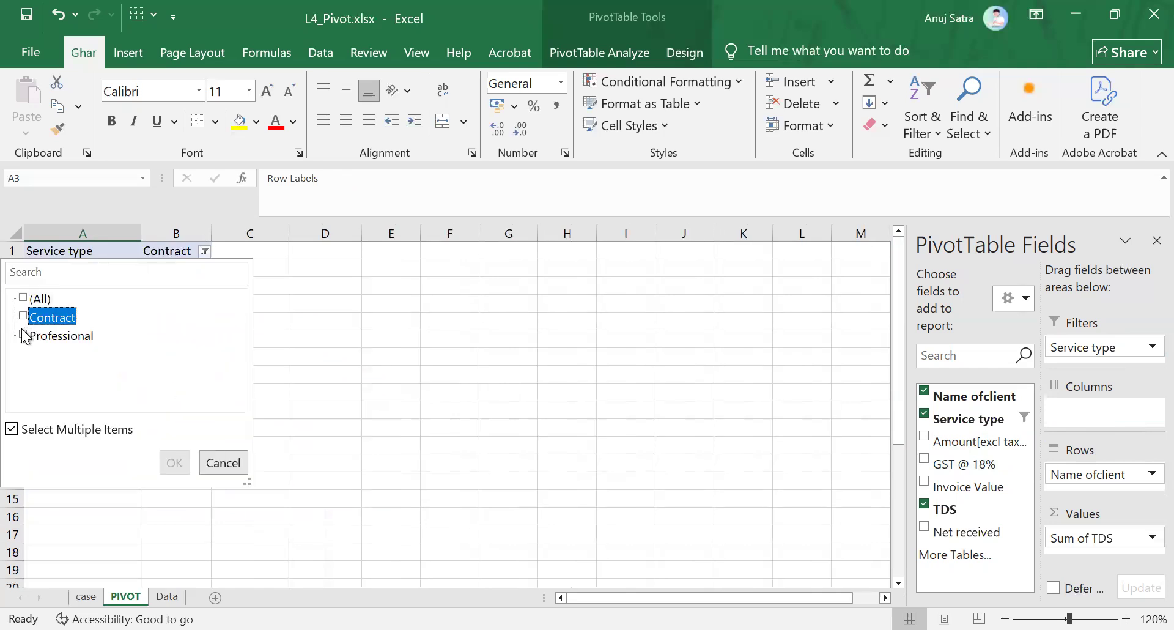
left_click(23, 334)
left_click(173, 463)
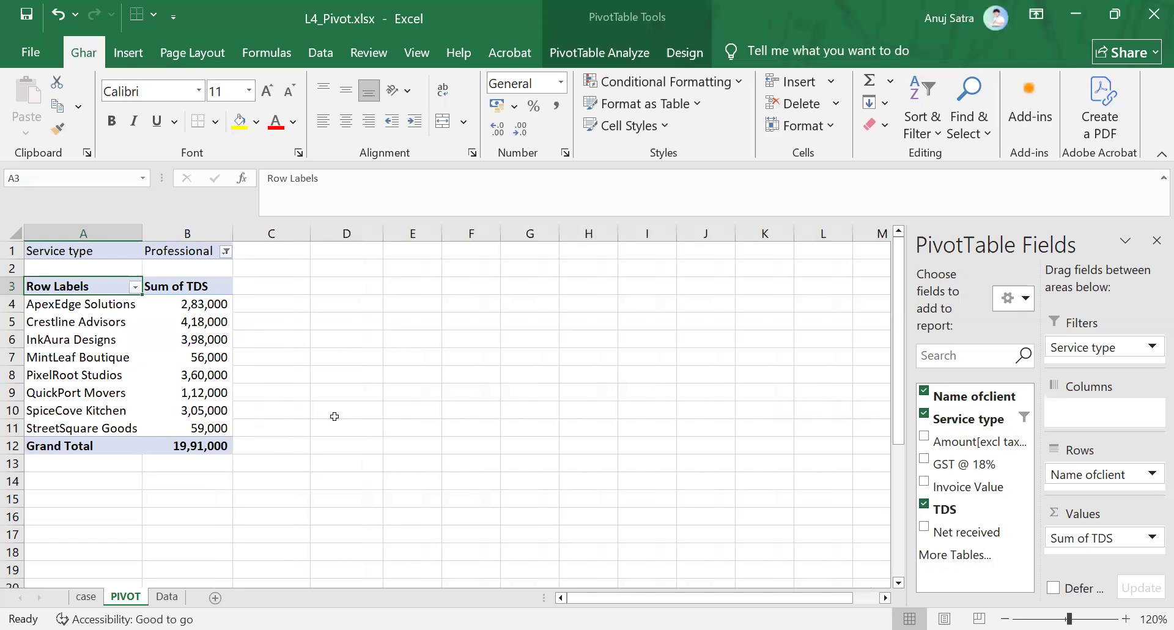
Step: Clear the Name ofclient filter on the Data sheet, look over the full records, and return to the PIVOT sheet
left_click(167, 597)
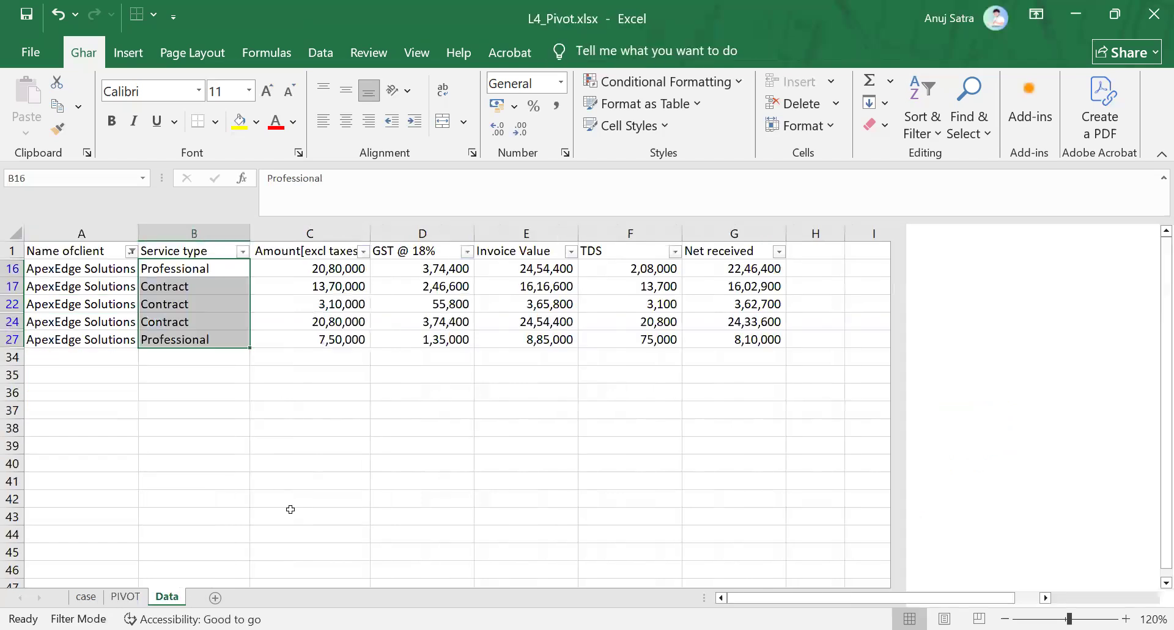
left_click(421, 425)
left_click(131, 250)
left_click(208, 369)
scroll(340, 361, "up", 2)
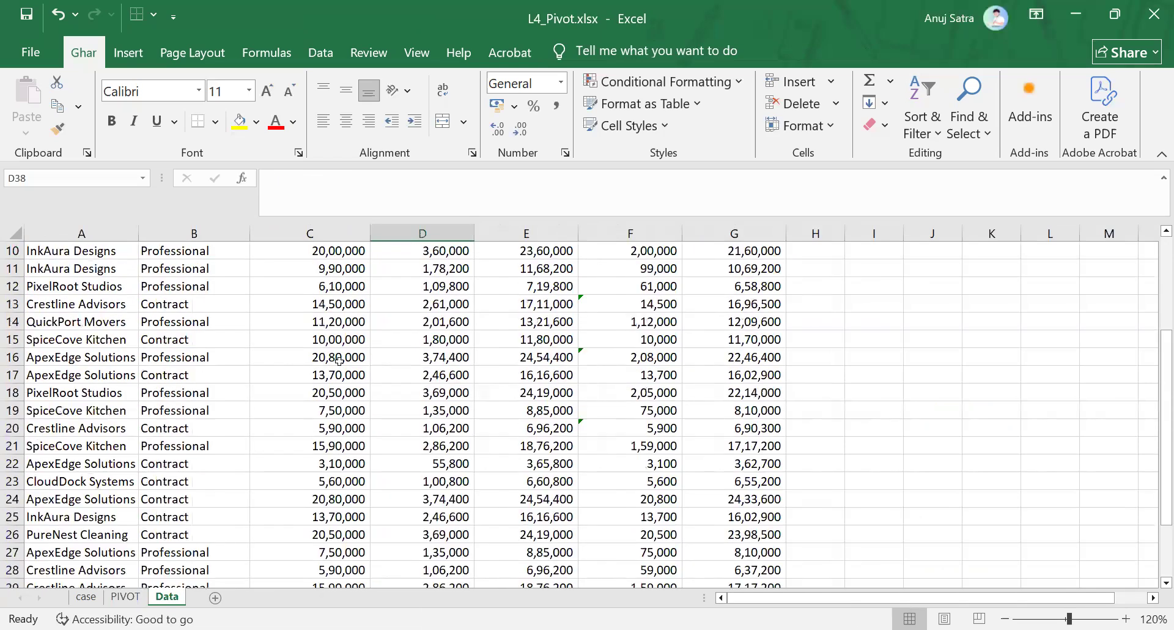
scroll(340, 361, "up", 3)
left_click(126, 597)
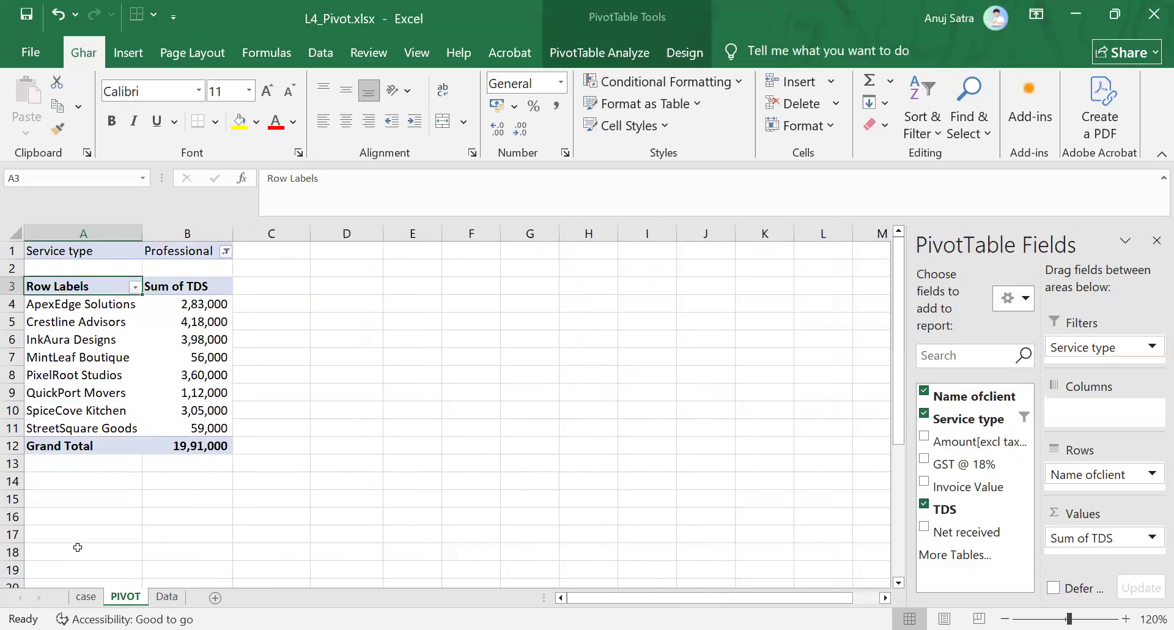
Step: Add a new worksheet after the Data sheet and name it Learning
left_click(86, 597)
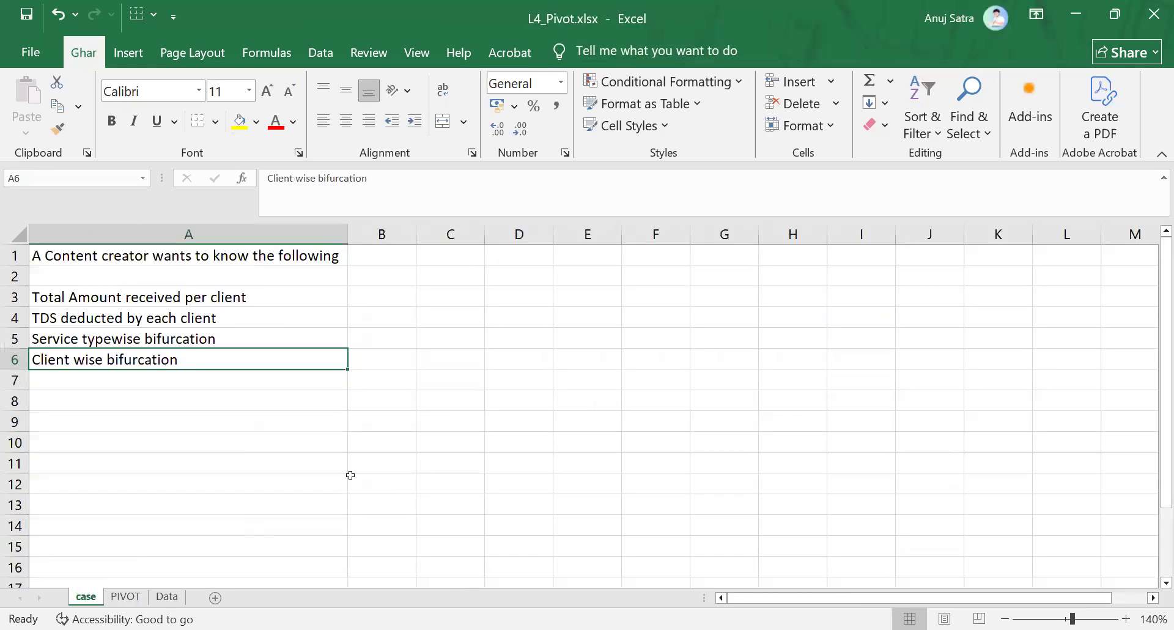
left_click(167, 596)
left_click(215, 597)
double_click(211, 597)
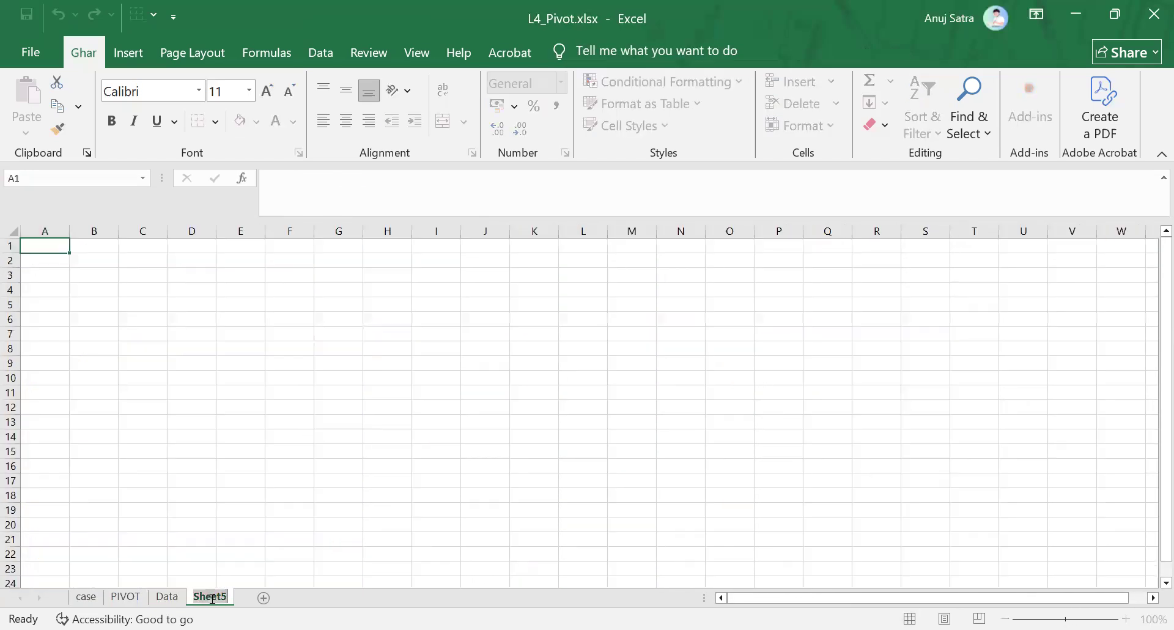
type("Learning")
key("Return")
Step: List PIVOT in A1 and Filter in A2 of the Learning sheet, and glance back at the PIVOT sheet
type("PIVOT")
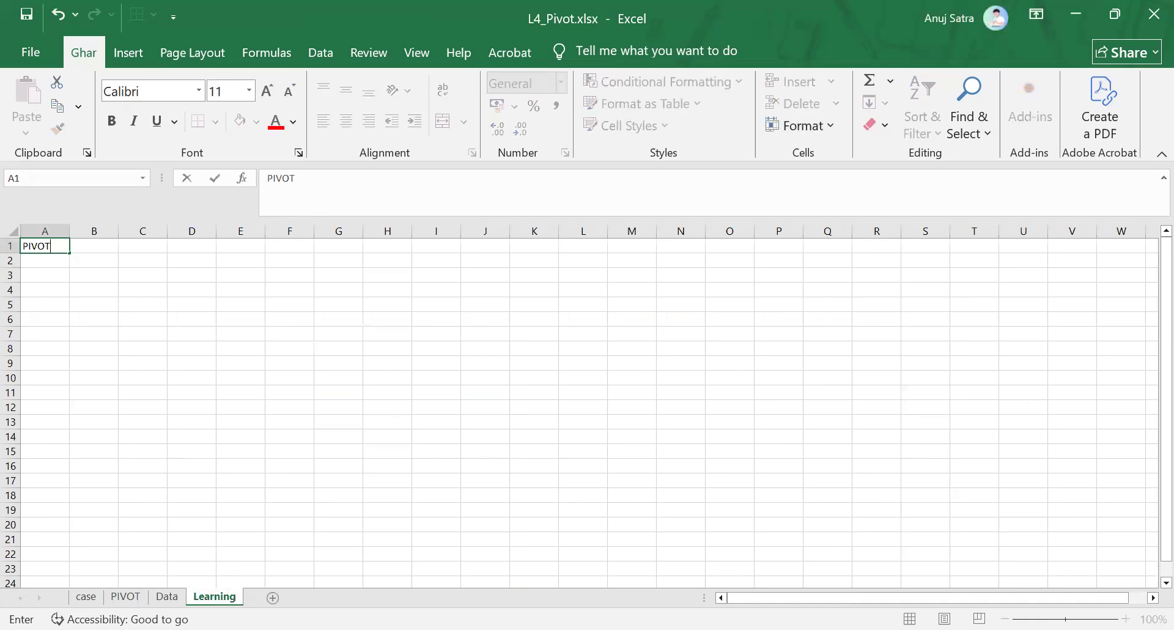
key("Return")
type("FIlter")
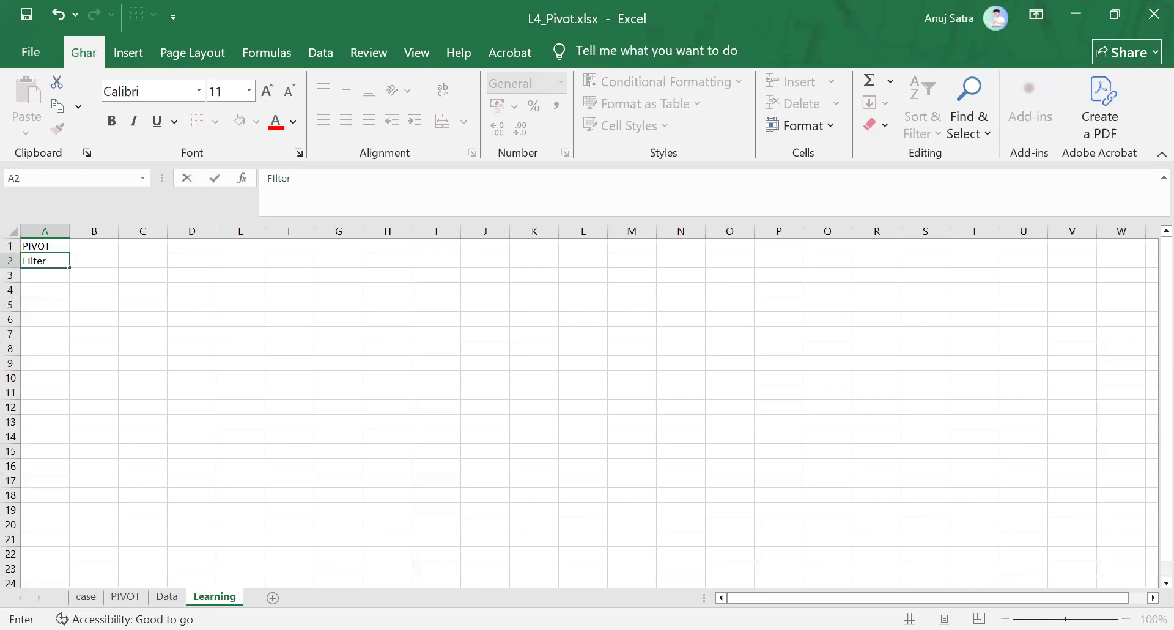
key("Return")
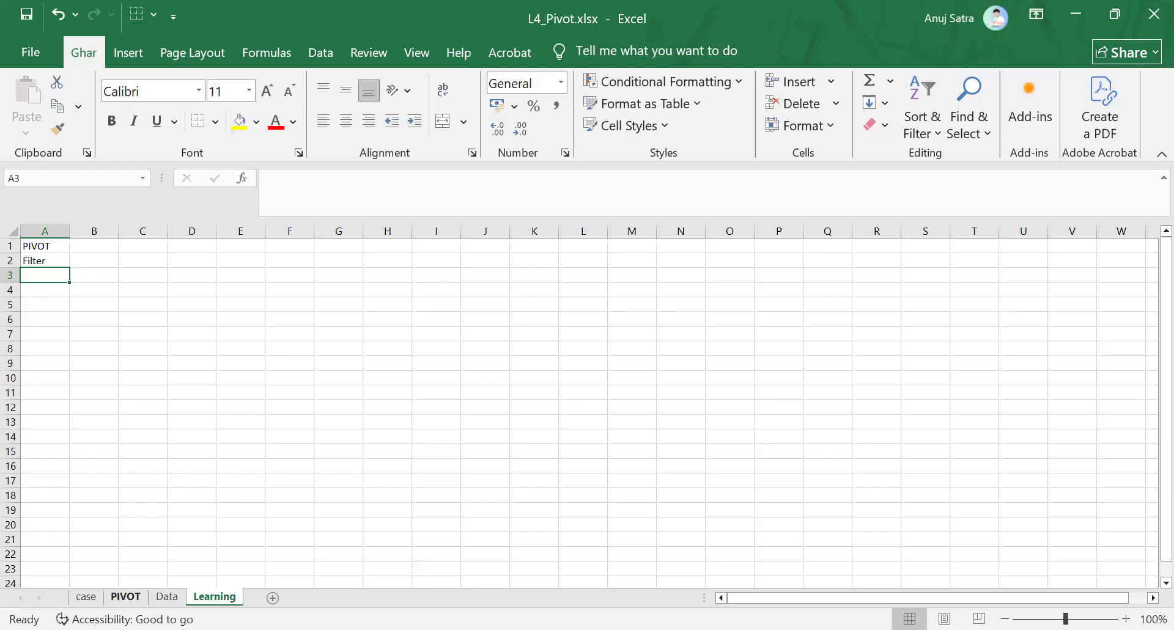
left_click(125, 596)
left_click(214, 596)
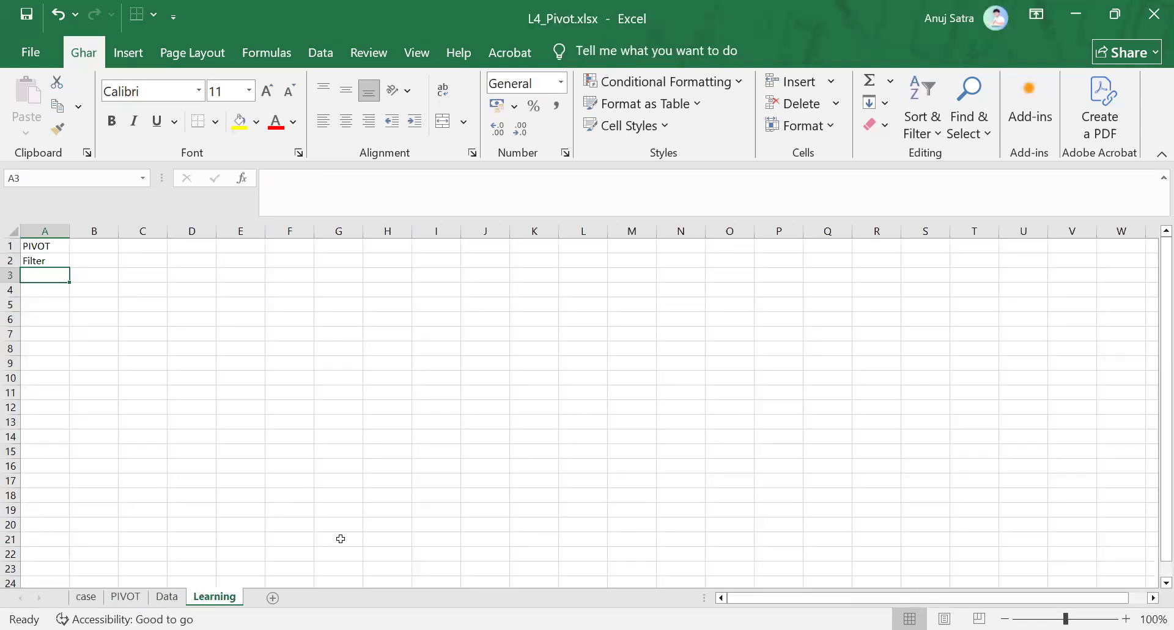